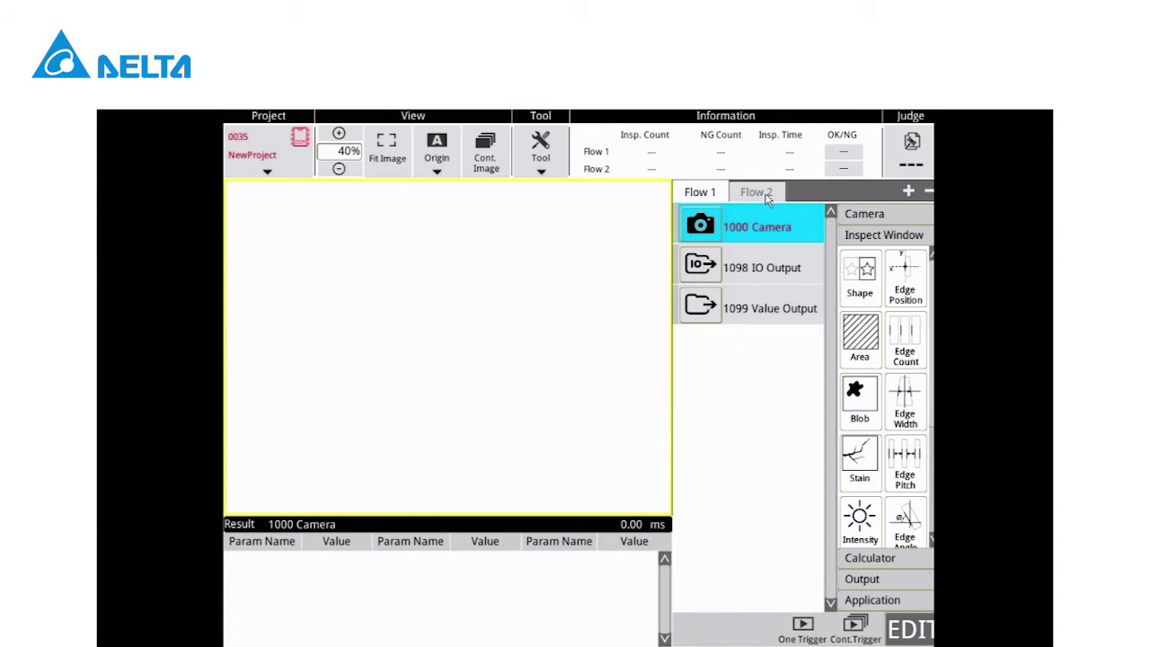
Create a second inspection flow in the project and return to Flow 1.
click(909, 191)
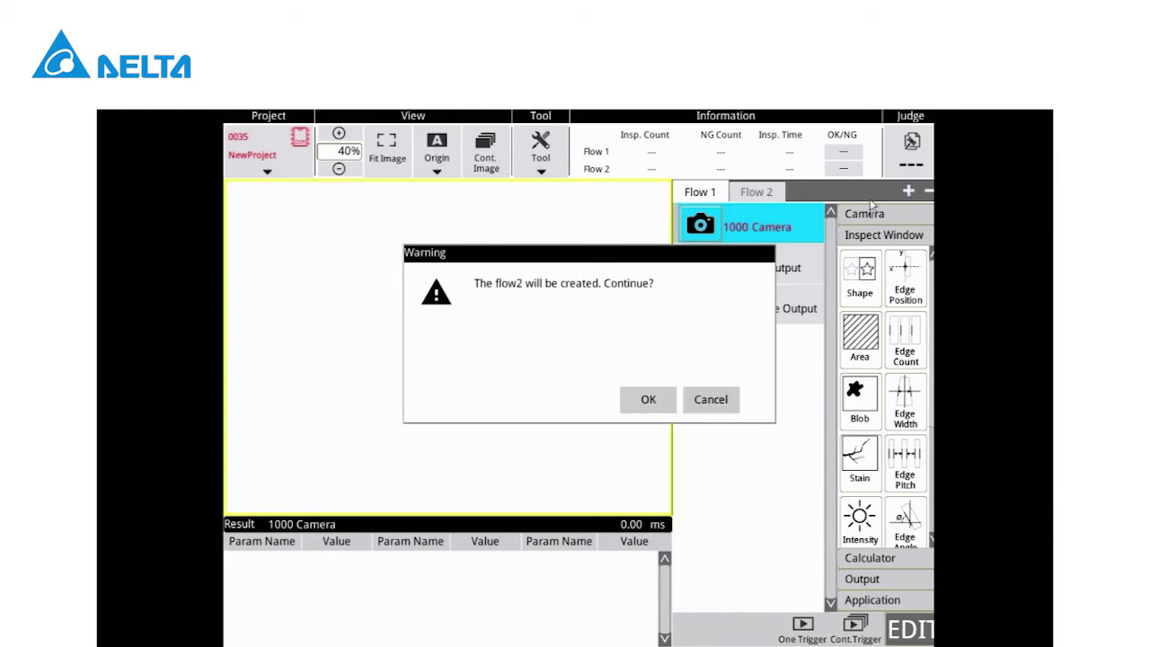
click(665, 399)
click(701, 194)
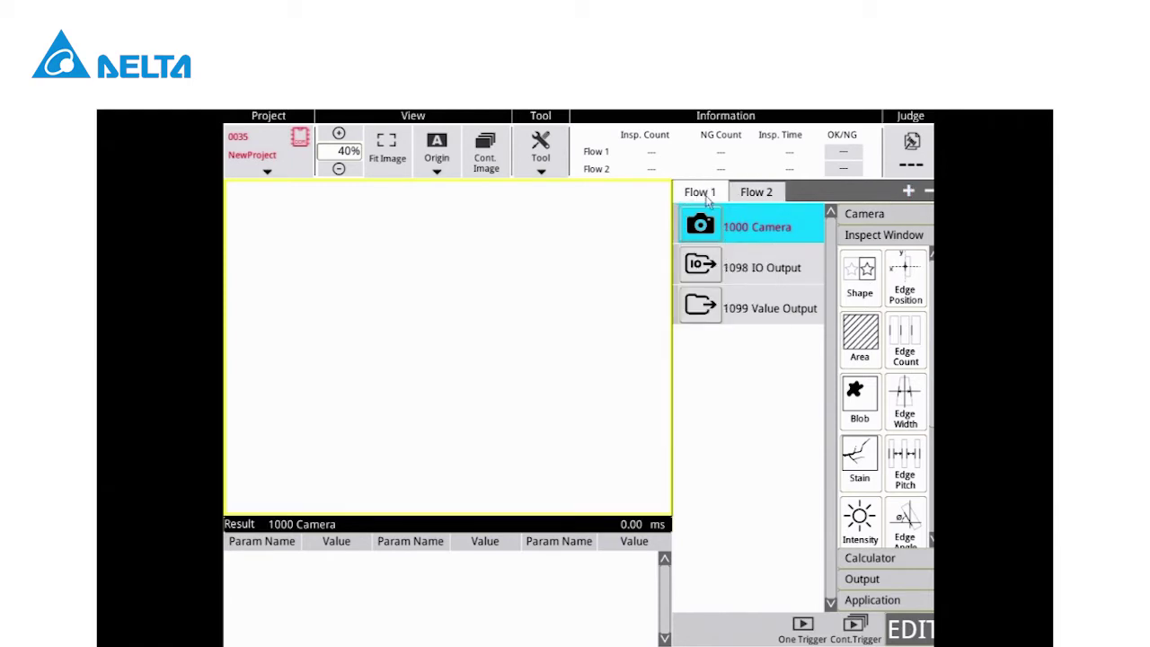
click(758, 197)
click(705, 201)
View the live camera images of Flow 1 and Flow 2 and compare the two flows.
click(486, 152)
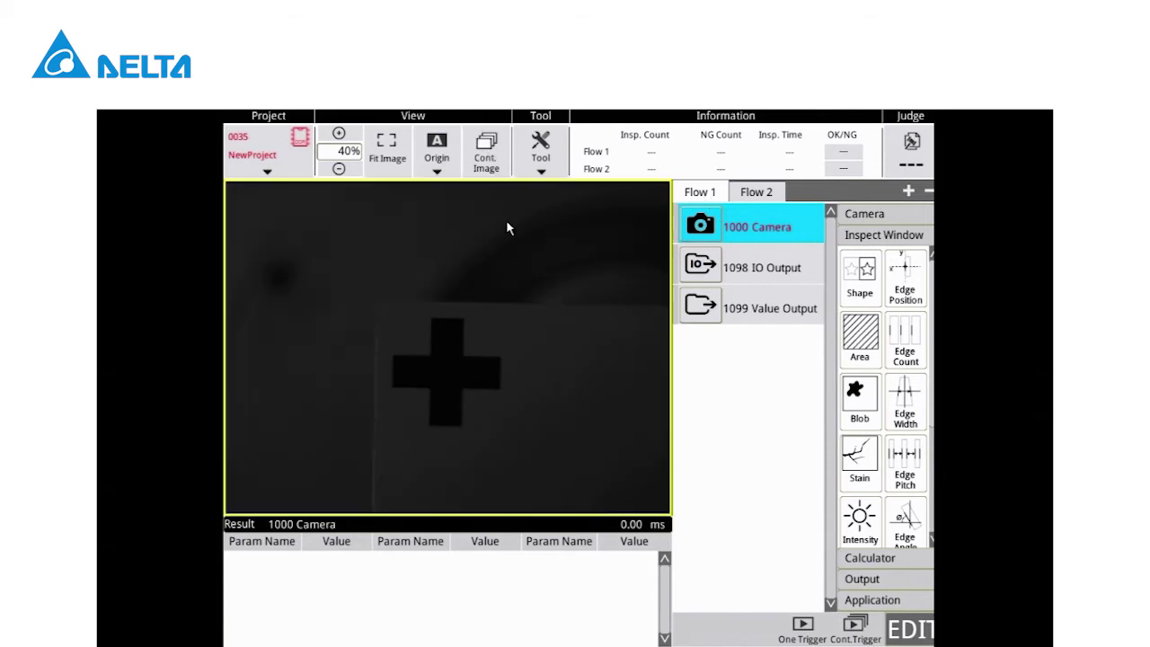
click(757, 192)
click(486, 169)
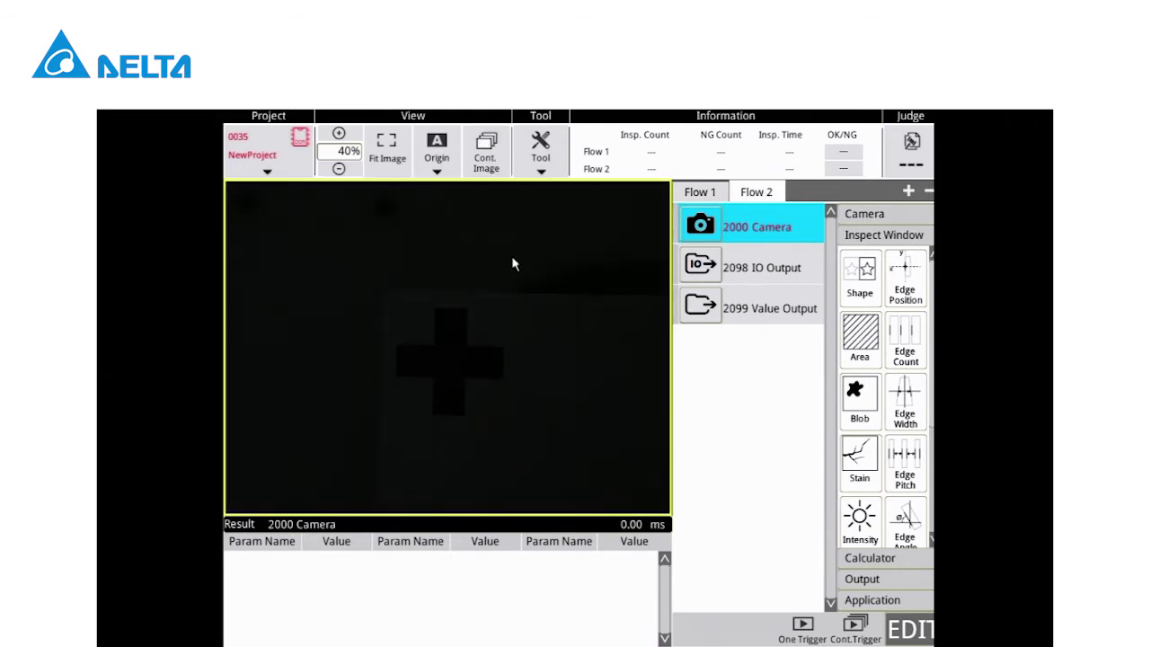
click(702, 193)
click(757, 192)
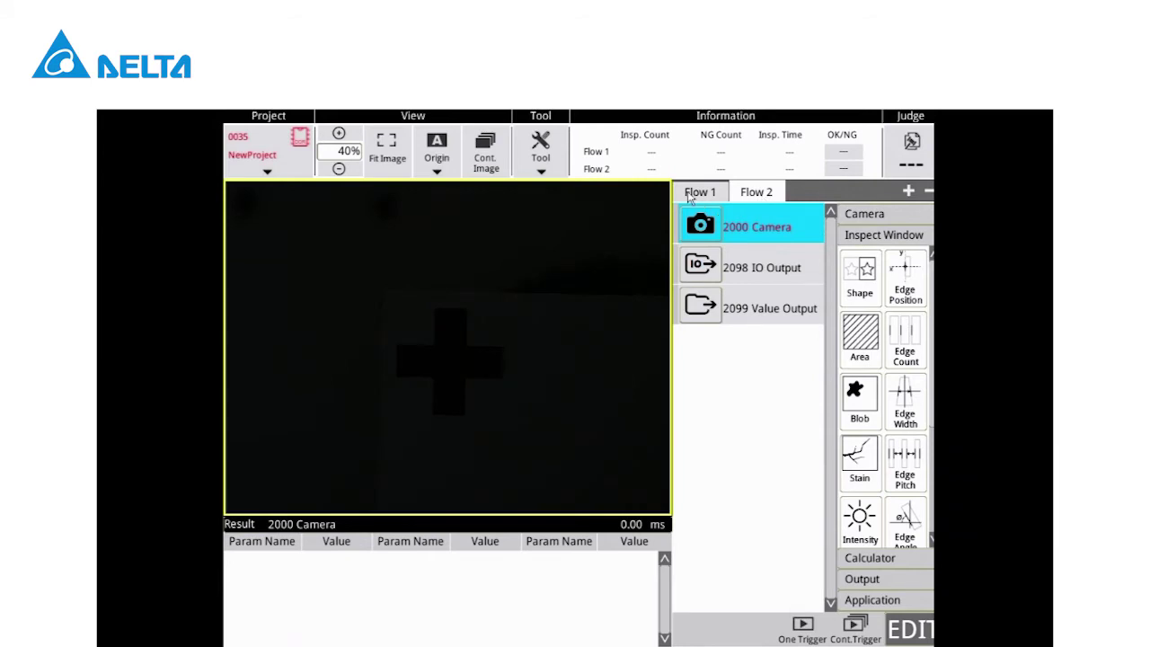
Set the shutter speed of the Flow 1 camera to 66.67 ms.
click(690, 199)
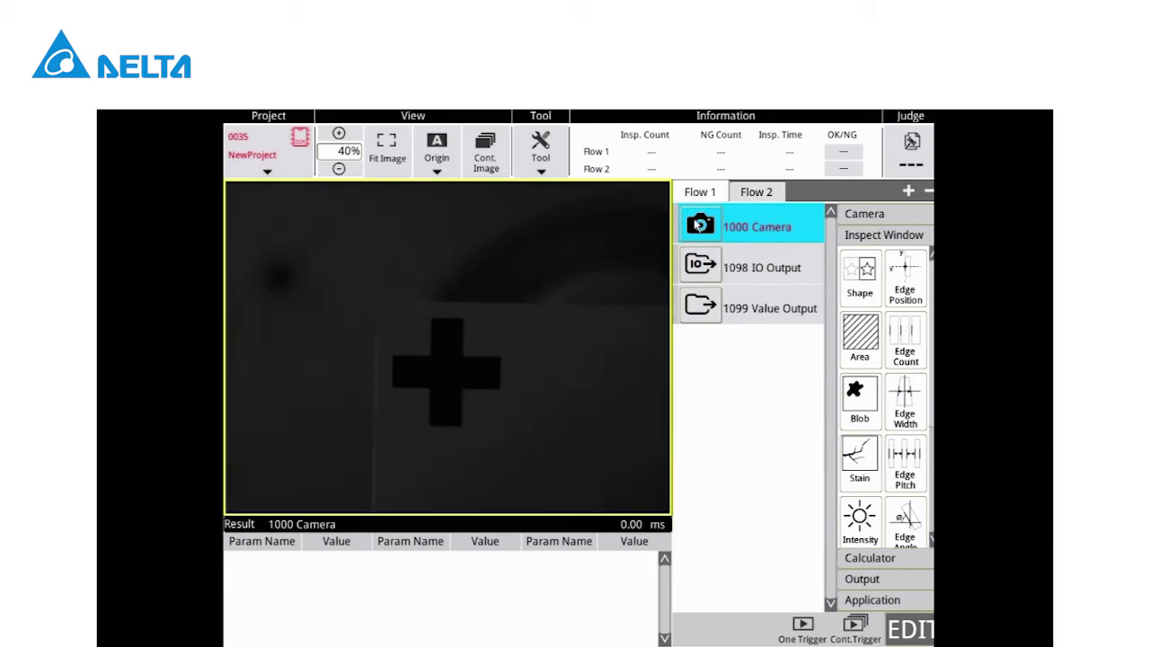
click(700, 226)
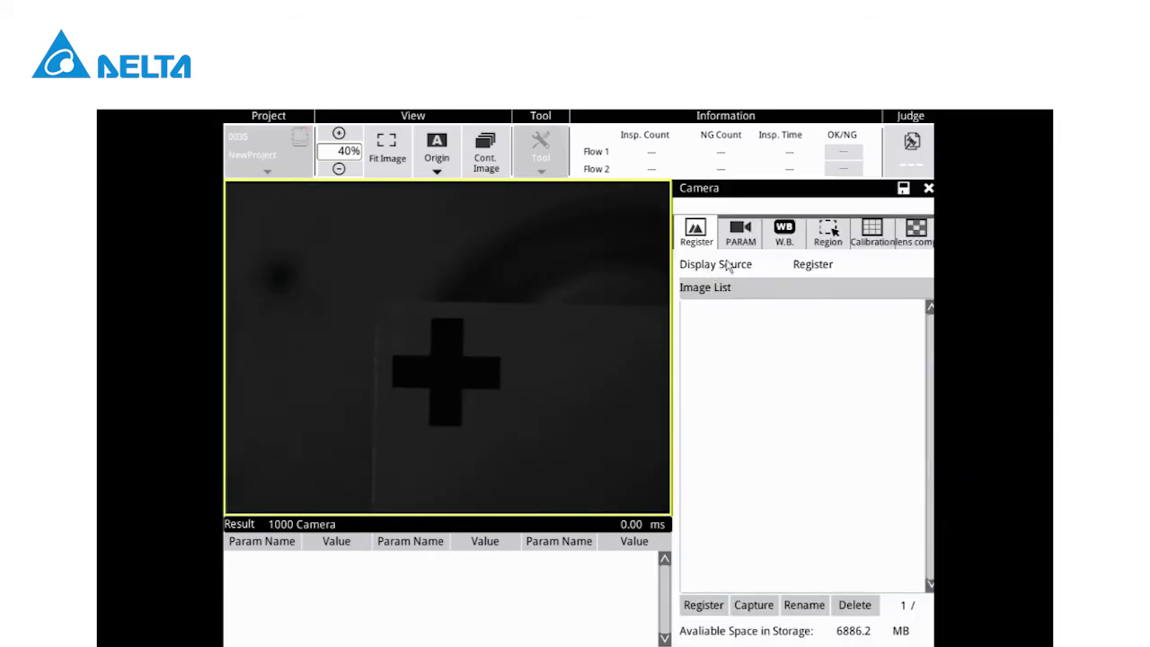
click(738, 235)
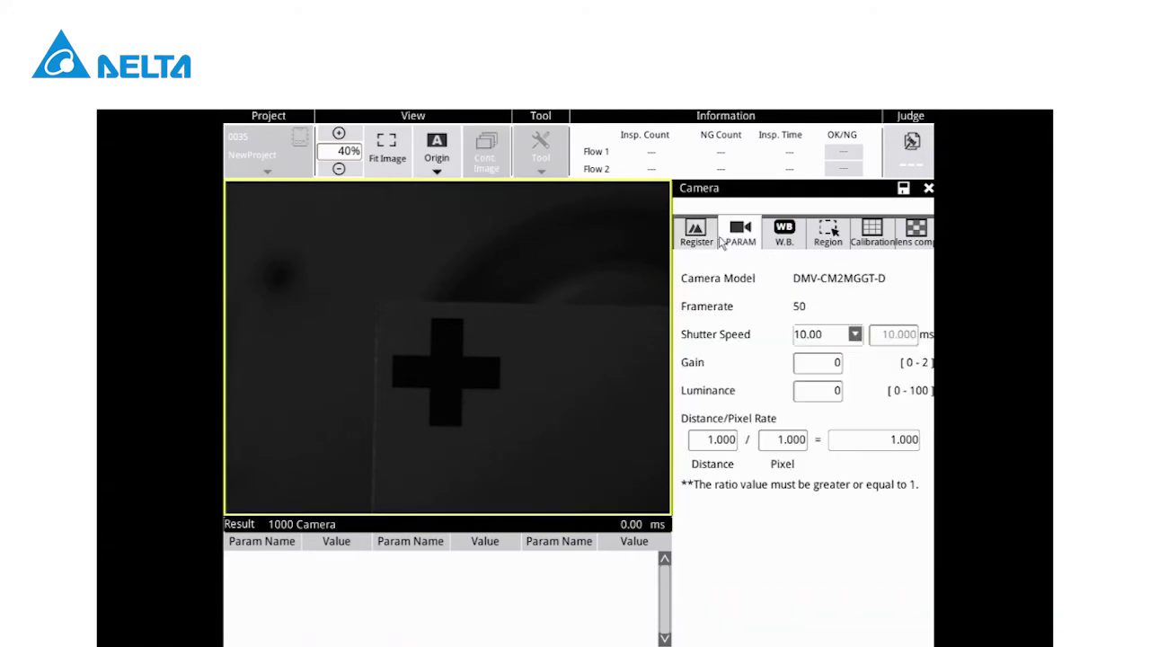
click(855, 335)
scroll(858, 413, down, 2)
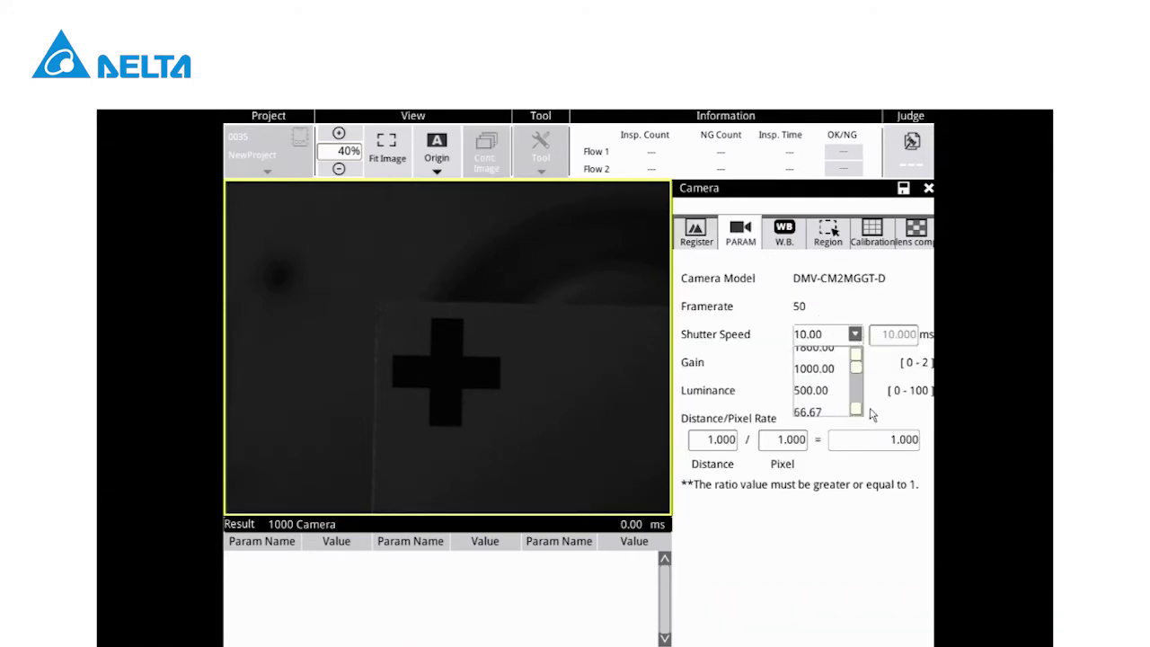
click(811, 412)
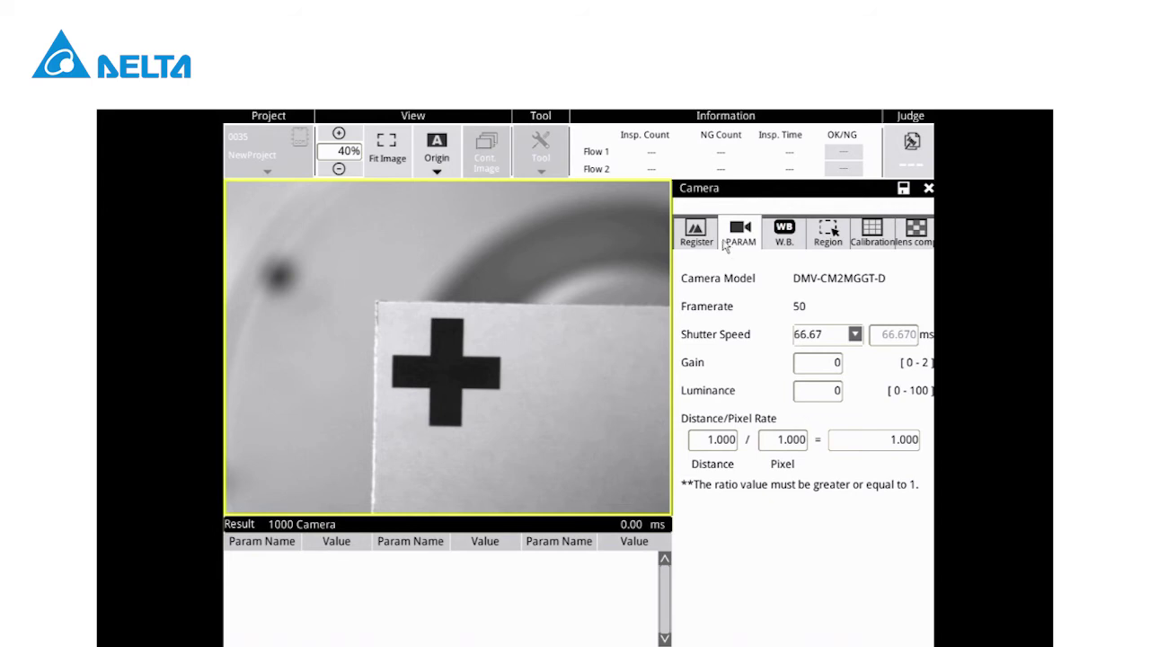
Register the current image of the Flow 1 camera, then save and close its camera settings.
click(695, 235)
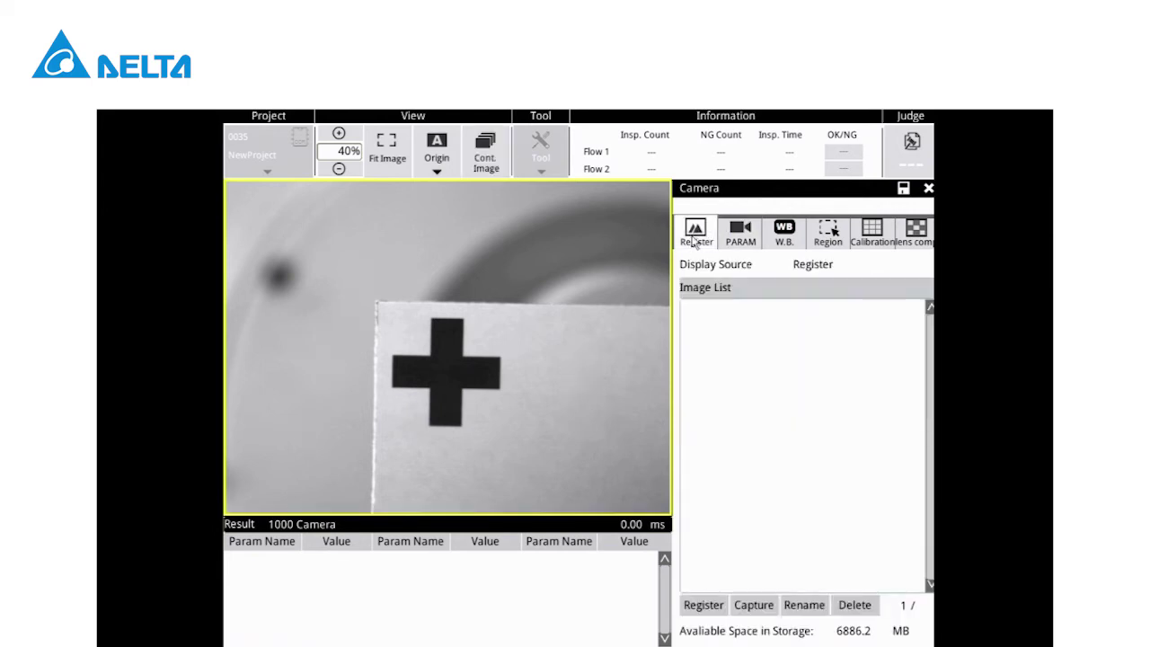
click(704, 605)
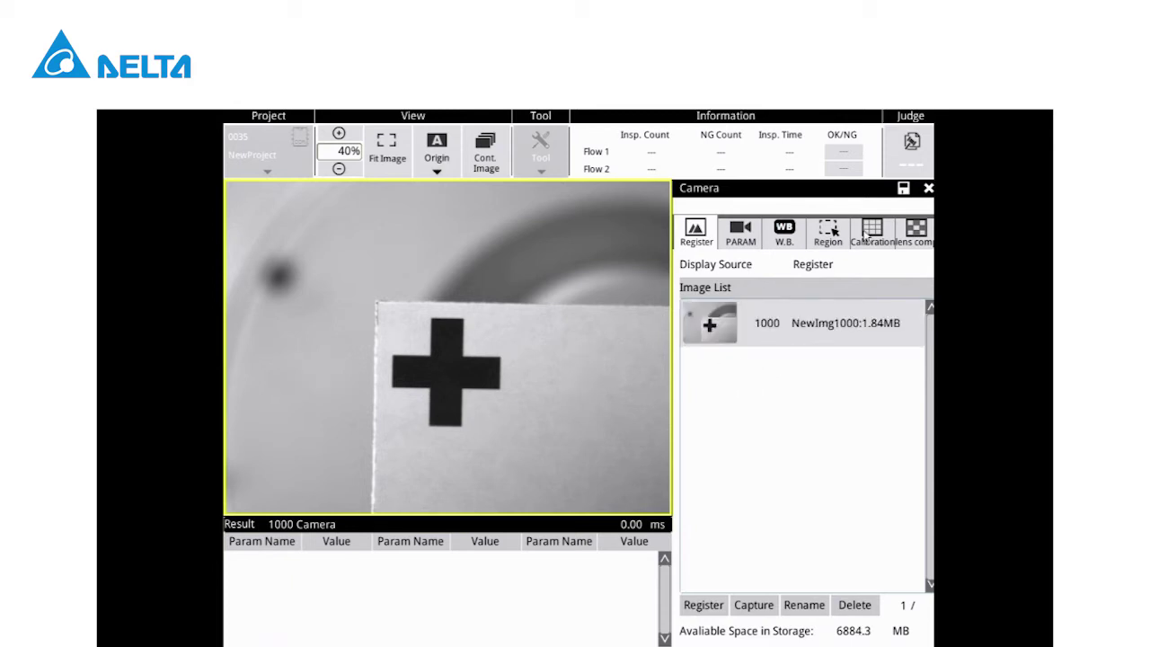
click(904, 189)
click(928, 189)
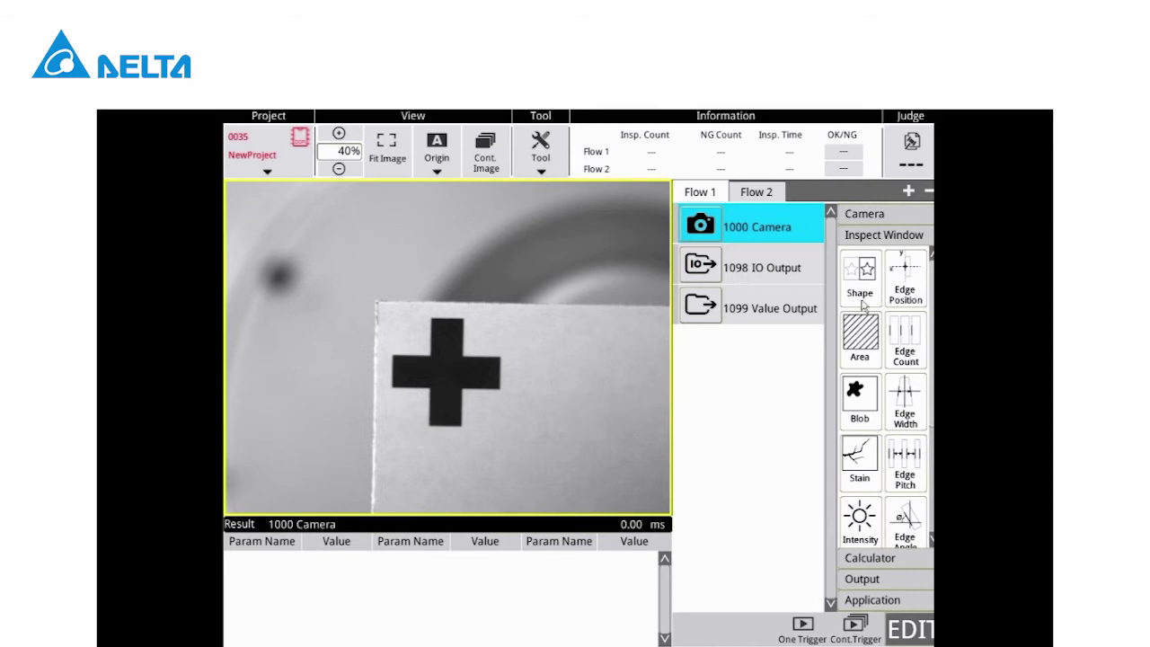
Add a Shape inspection to Flow 1 and extend its rectangular ROI to the full screen.
click(886, 233)
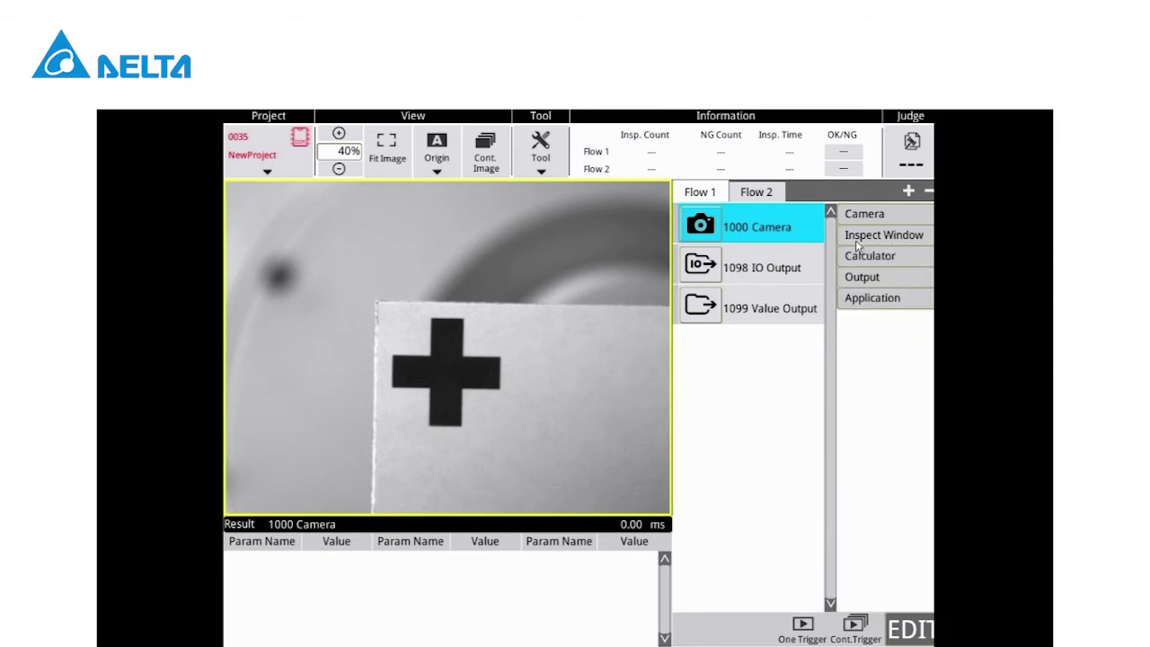
click(858, 239)
click(865, 272)
click(709, 267)
click(723, 315)
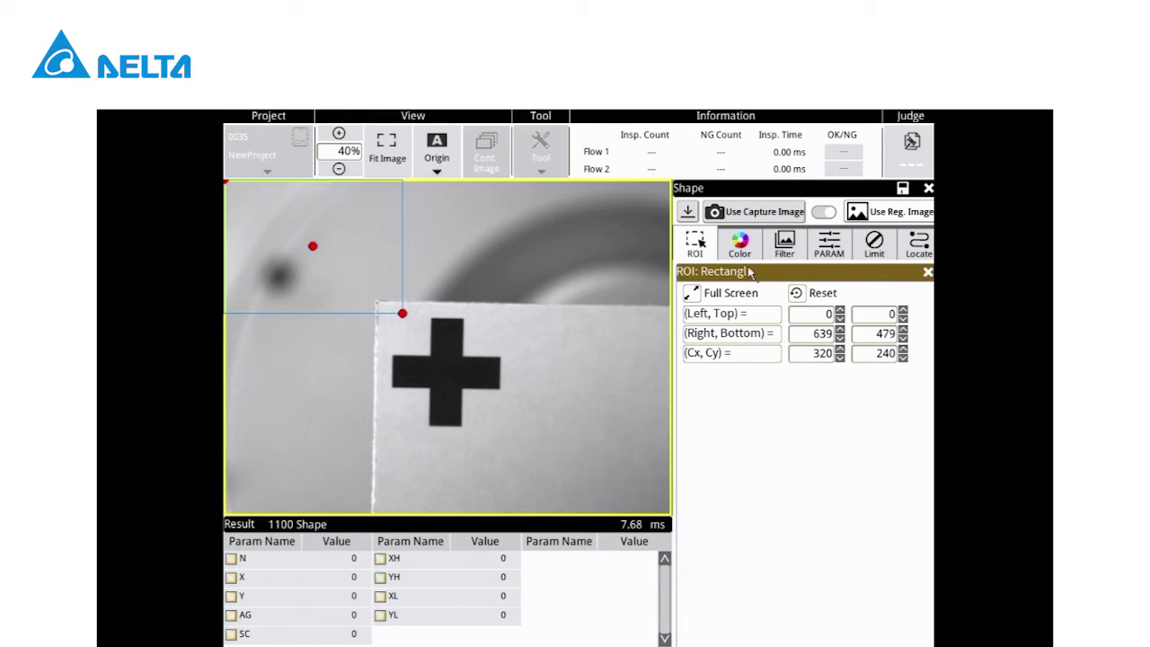
click(695, 297)
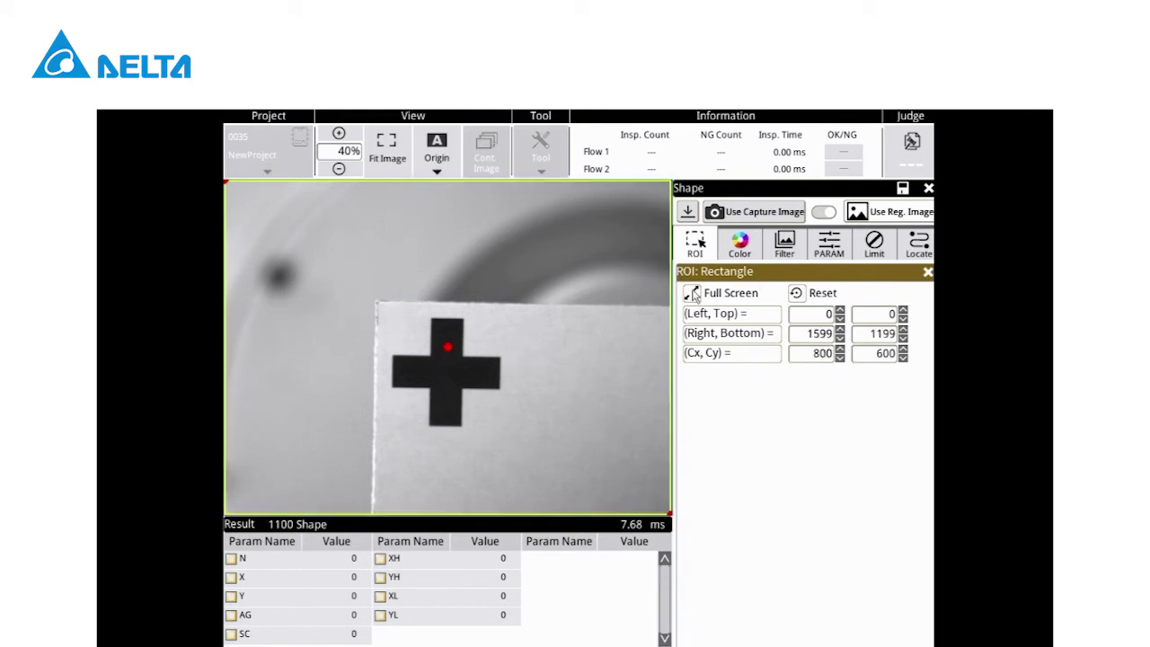
Create the Flow 1 shape model with a rectangular ROI around the black cross, from about (587, 482) to (1000, 900).
click(835, 253)
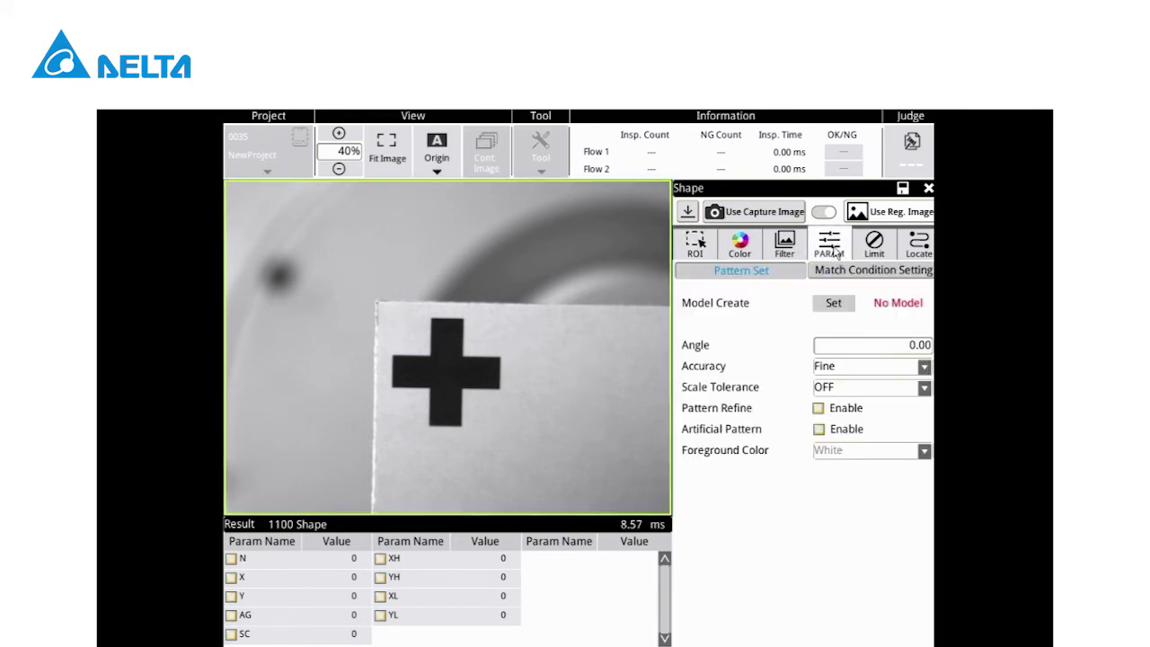
click(833, 304)
click(791, 245)
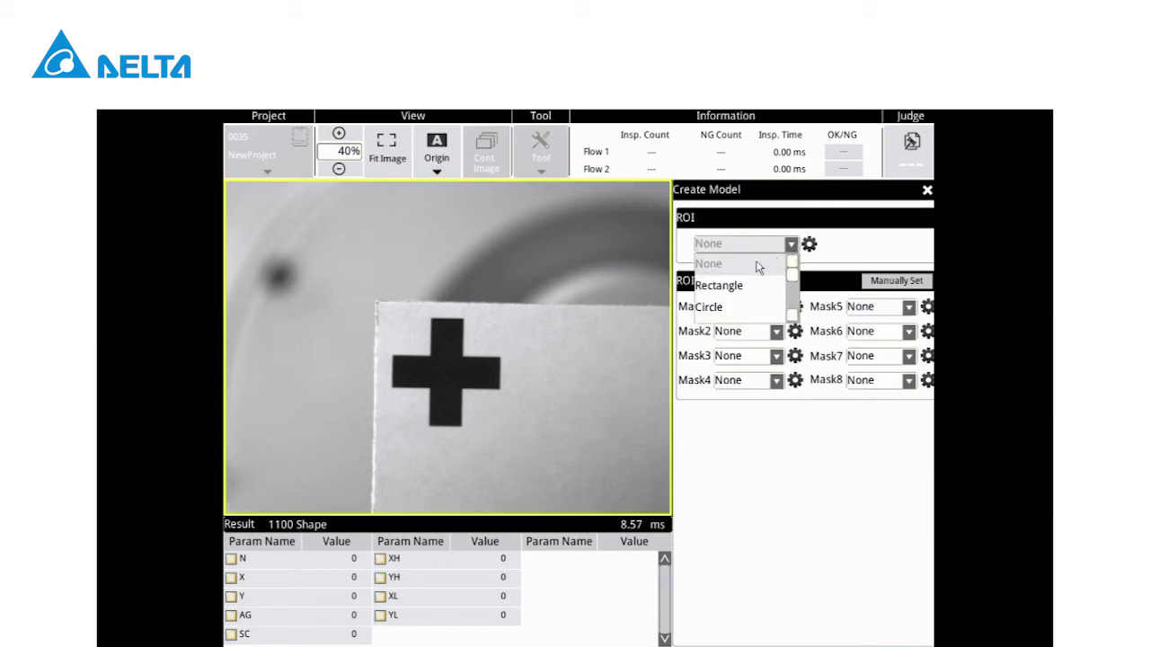
click(718, 286)
mouse_move(307, 260)
mouse_down()
mouse_move(421, 345)
mouse_move(504, 433)
mouse_up()
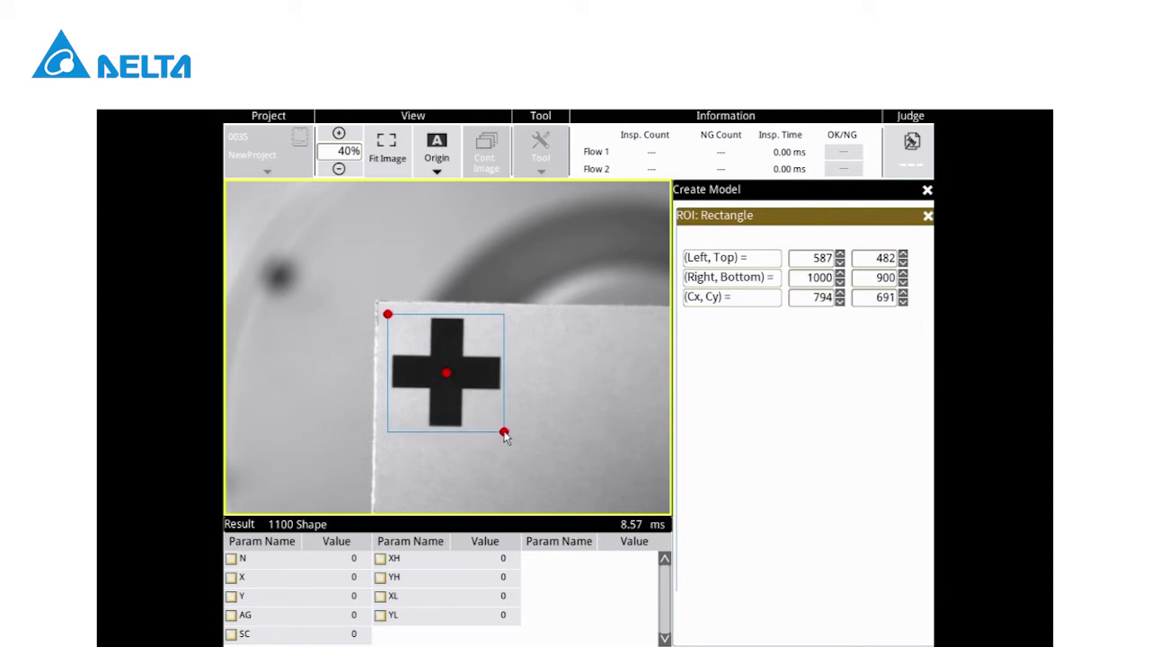
click(928, 217)
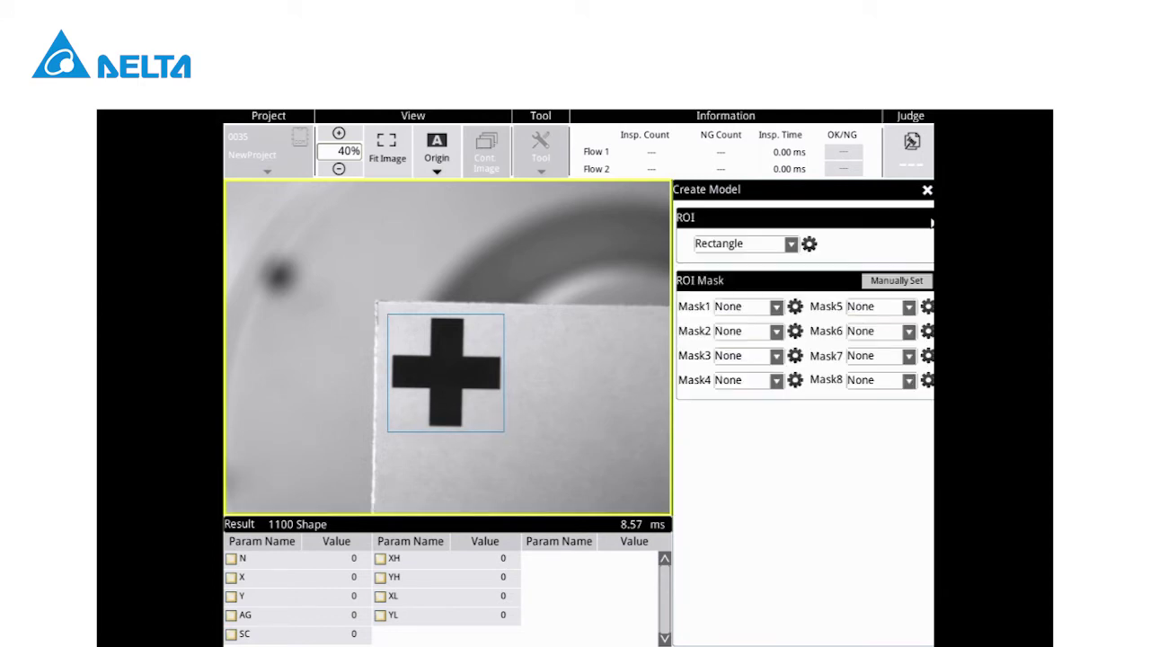
click(927, 191)
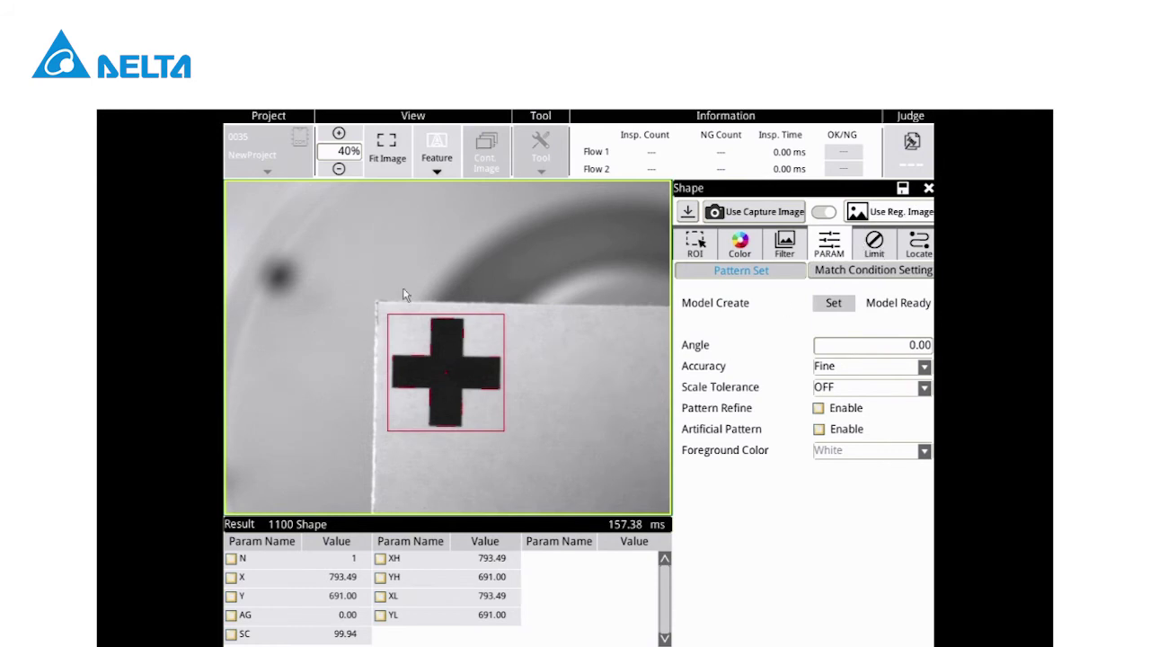
Set the Flow 1 shape pattern's angle to 60.00, then save and close the Shape settings.
click(884, 345)
click(876, 431)
click(847, 498)
click(911, 477)
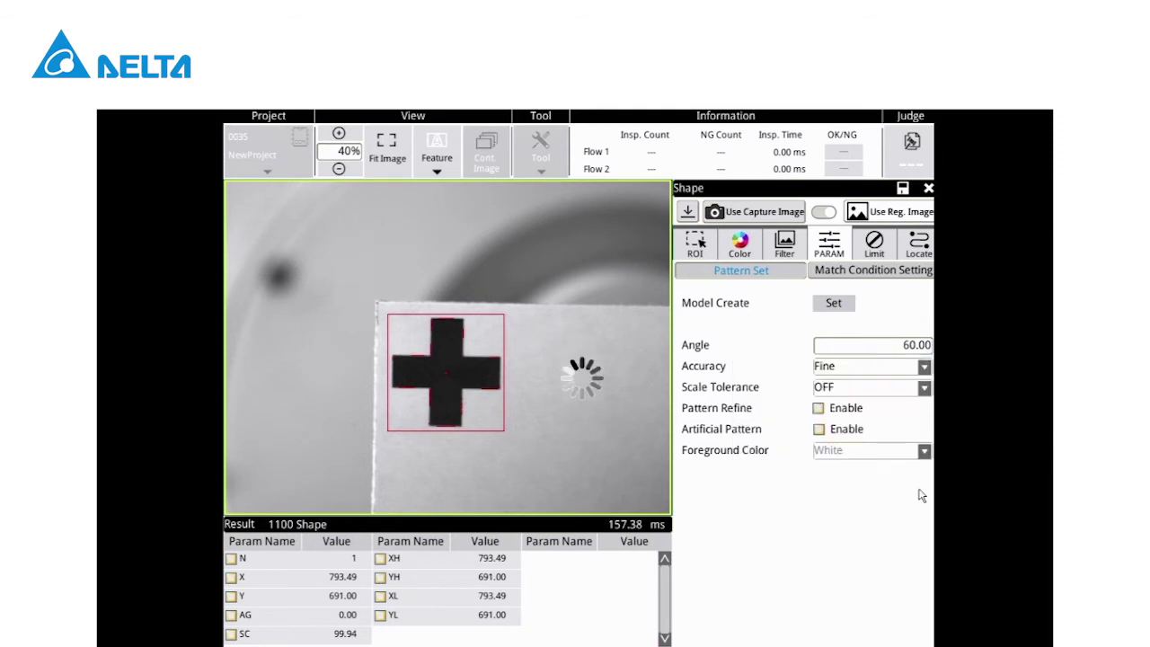
click(903, 189)
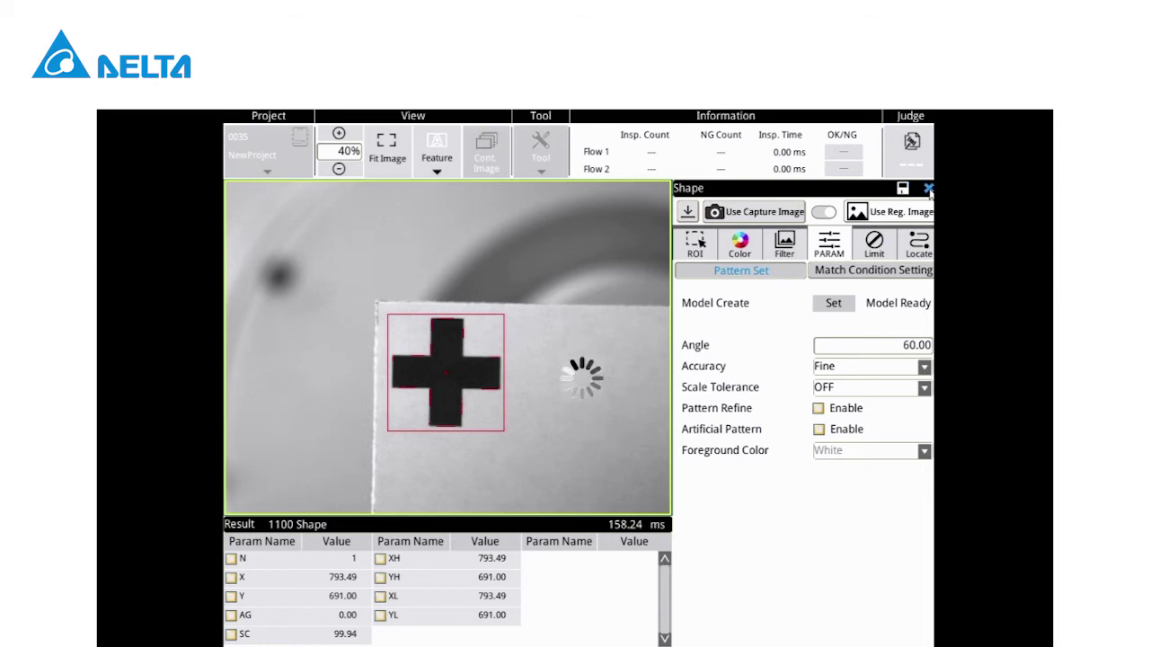
click(929, 188)
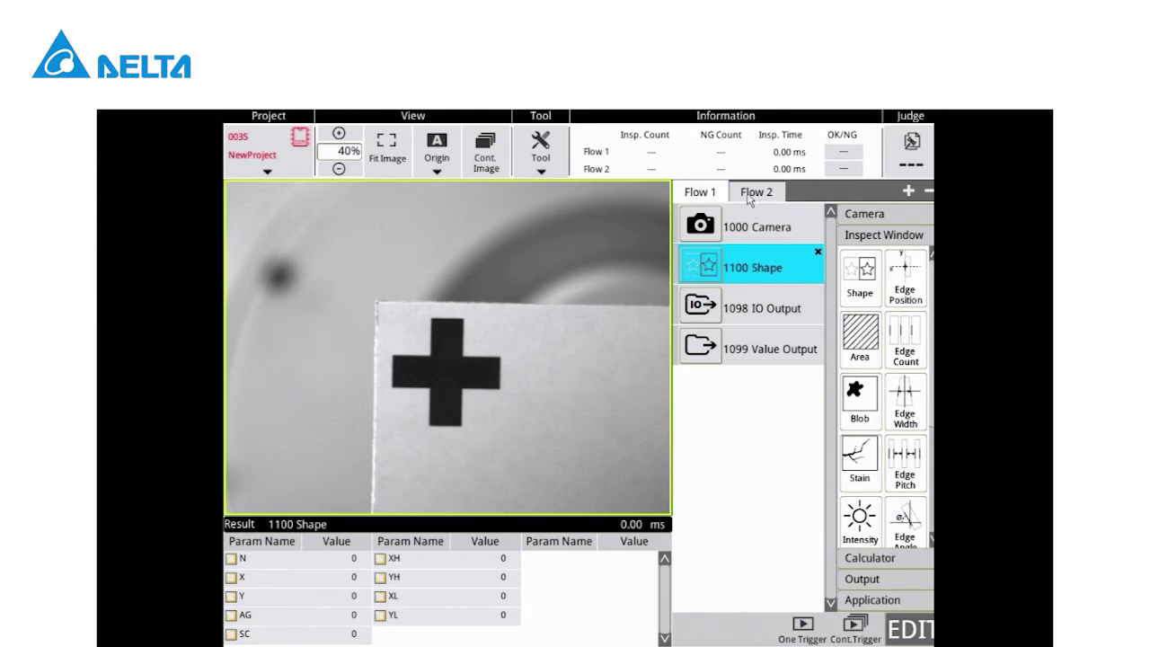
Set the shutter speed of the Flow 2 camera to 66.67 ms.
click(747, 196)
click(701, 224)
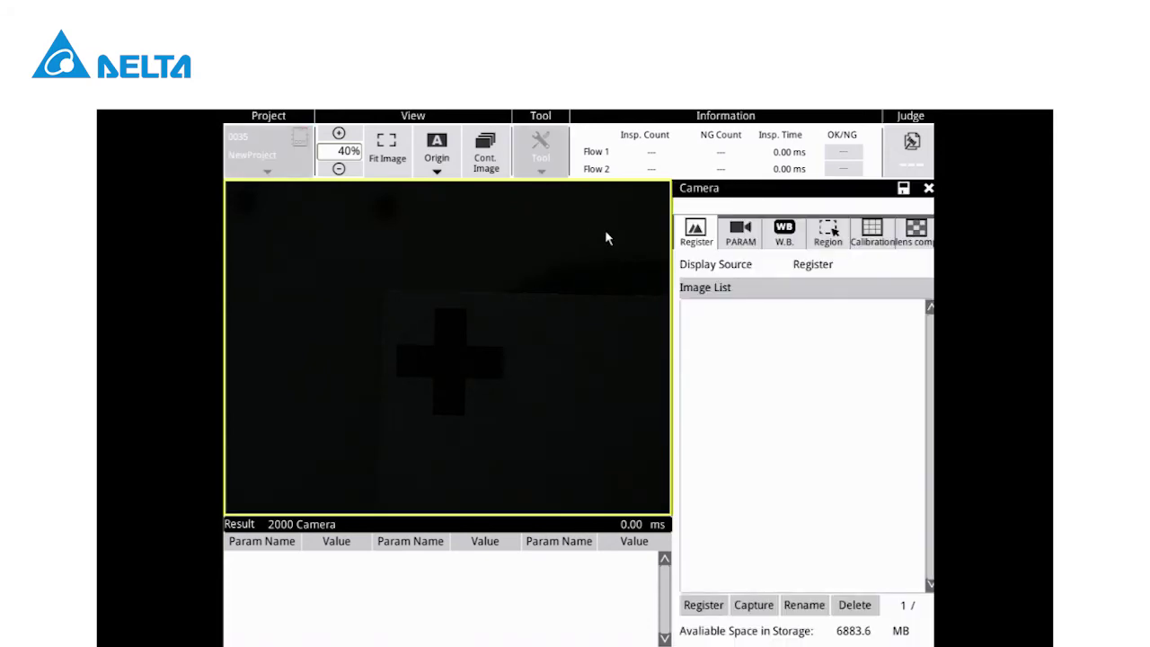
click(756, 252)
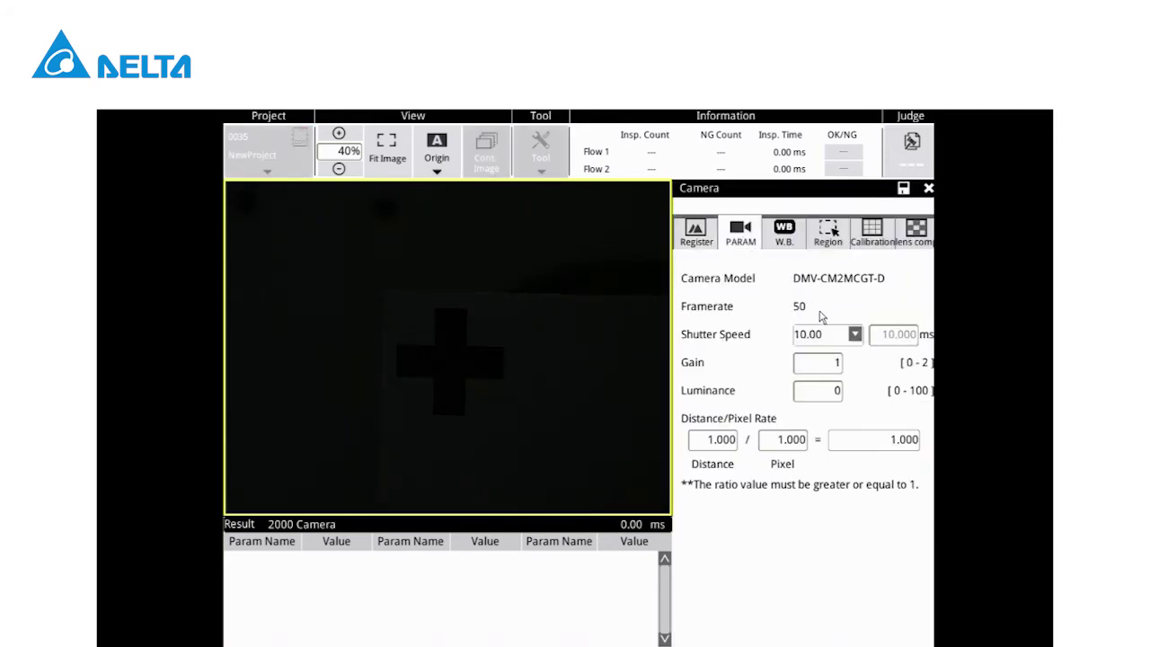
click(855, 334)
drag(857, 370, 857, 376)
click(810, 352)
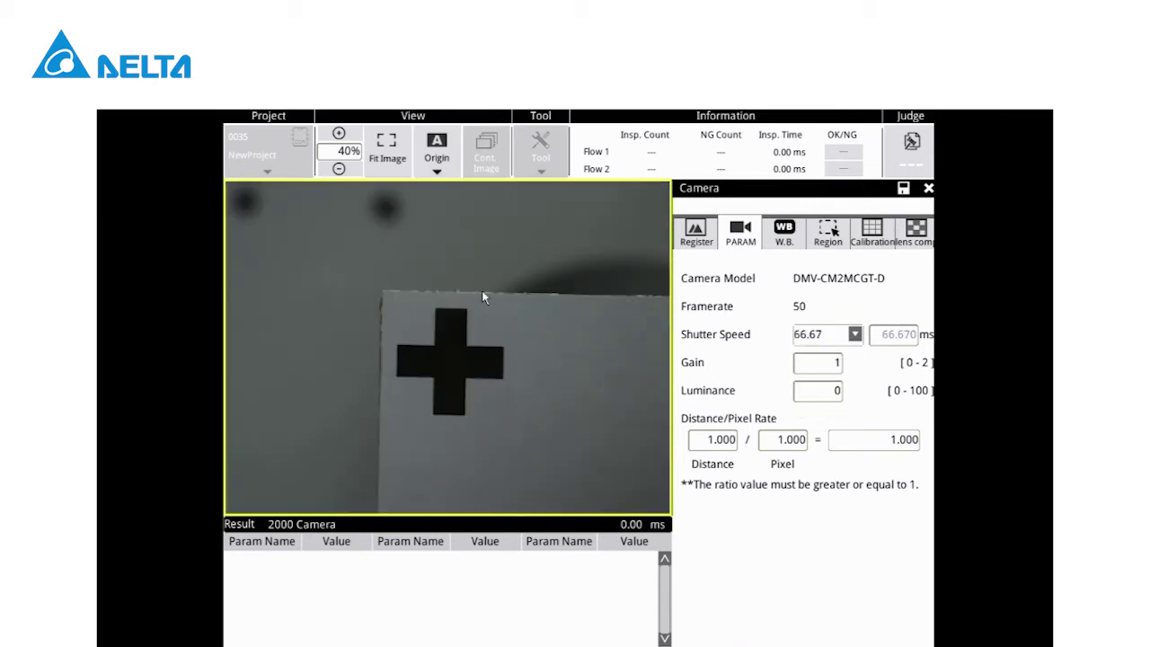
Register the current image of the Flow 2 camera, then save and close its camera settings.
click(705, 241)
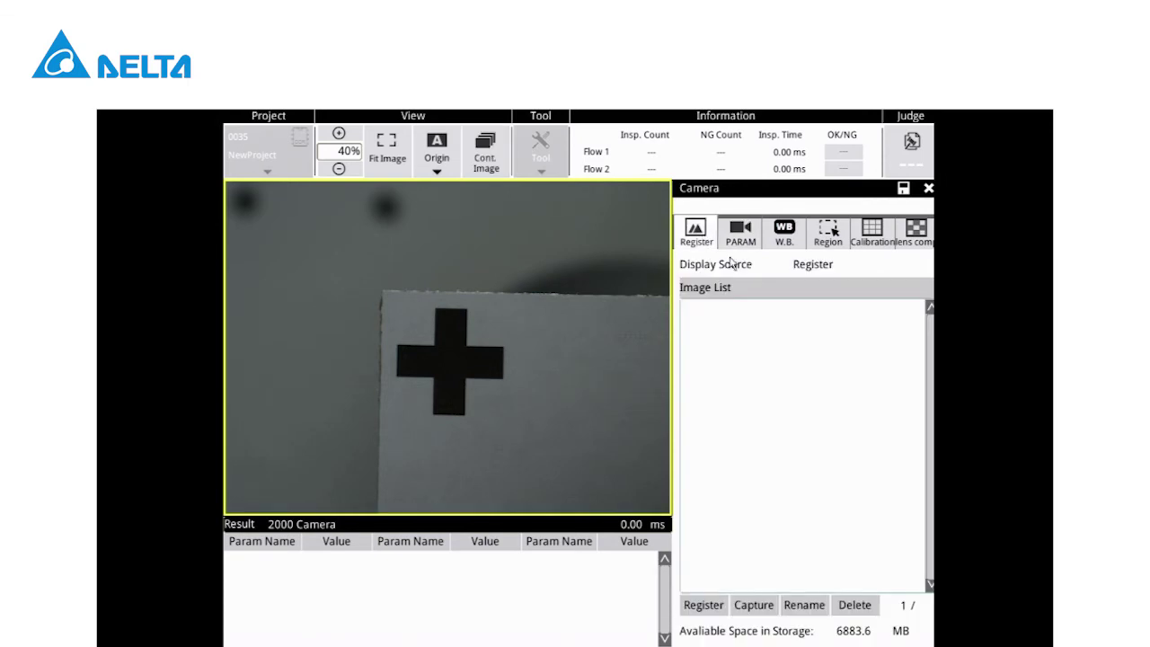
click(706, 609)
click(905, 192)
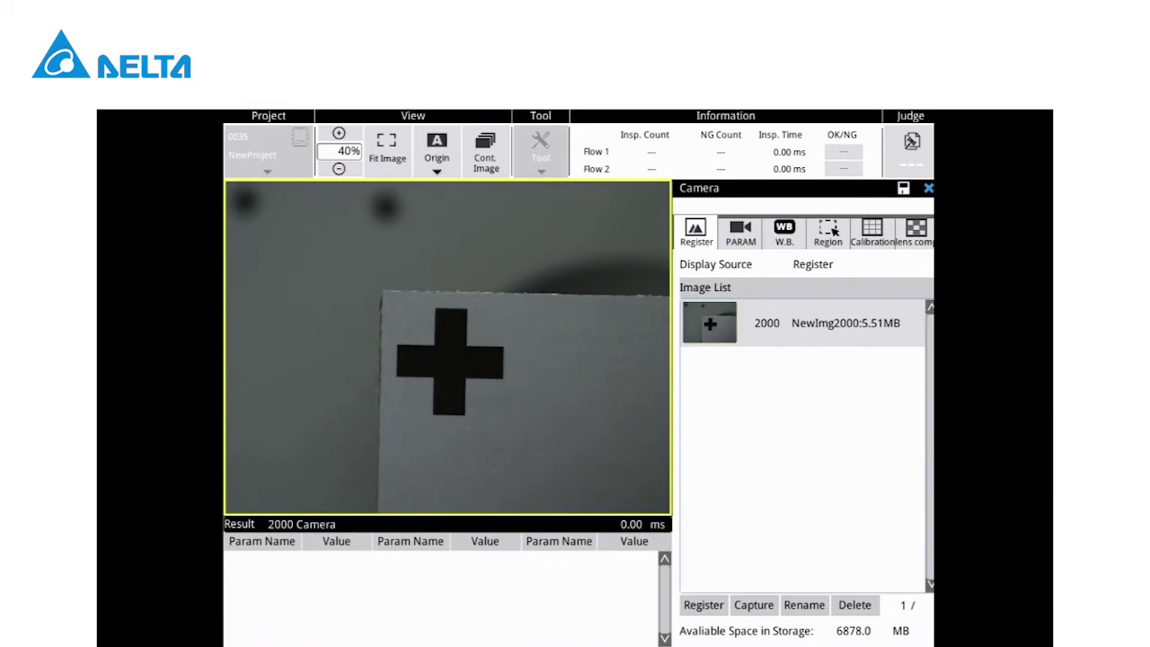
click(928, 189)
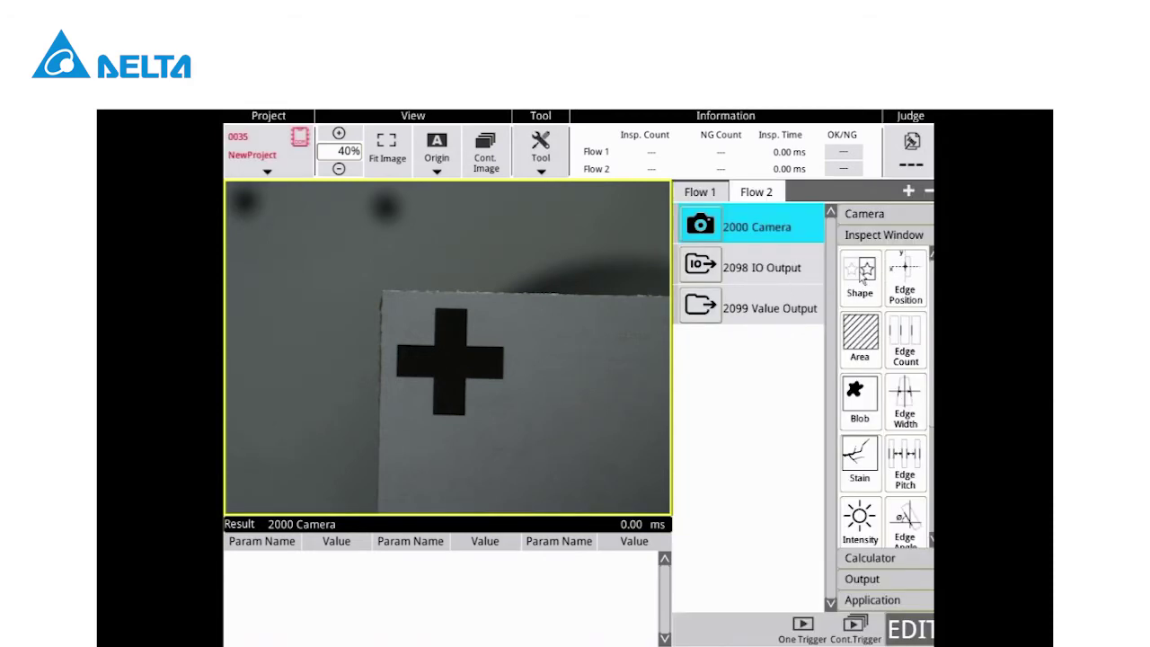
Add a Shape inspection to Flow 2 using the registered Camera 2 image and extend its rectangular ROI to the full screen.
click(861, 276)
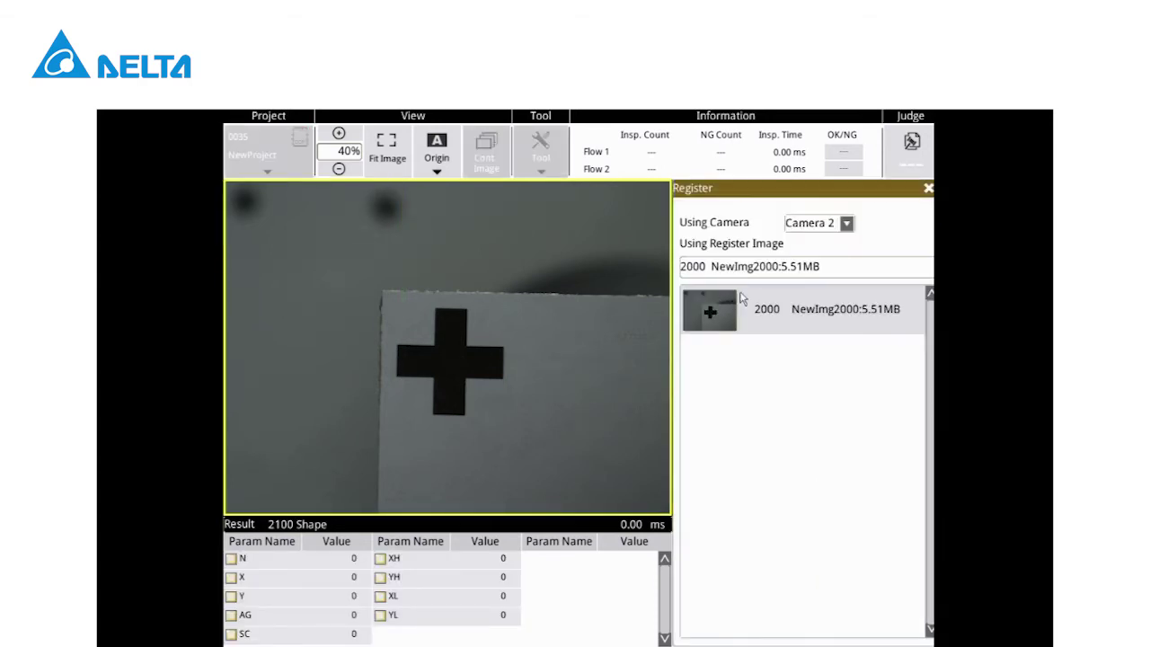
click(809, 297)
click(928, 188)
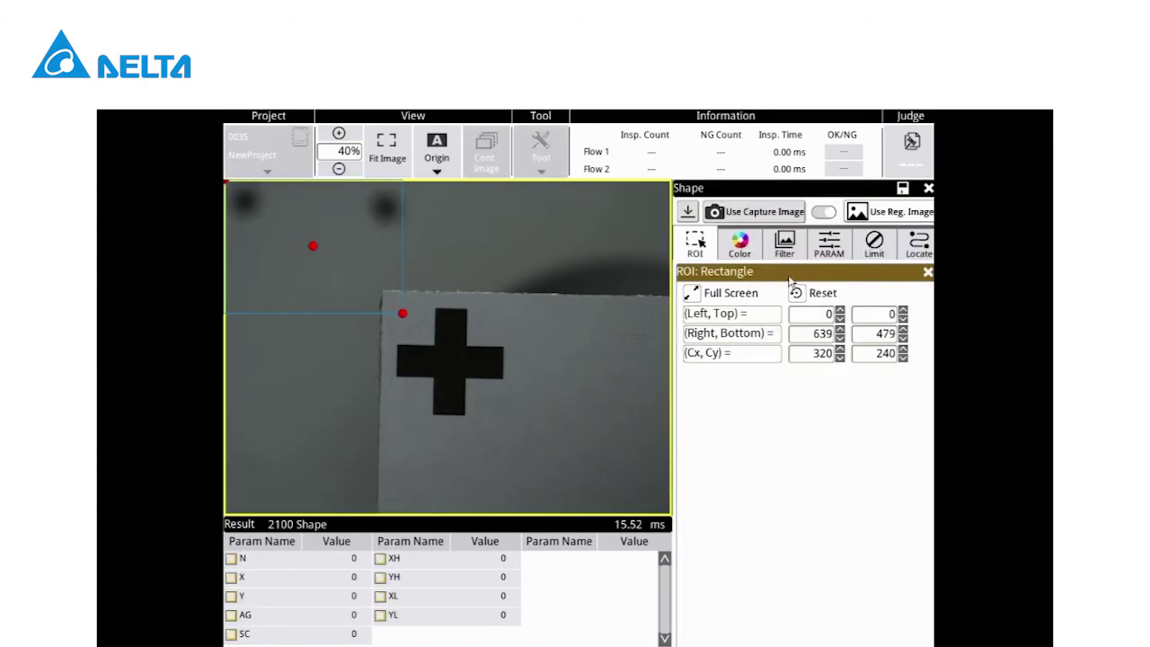
click(697, 298)
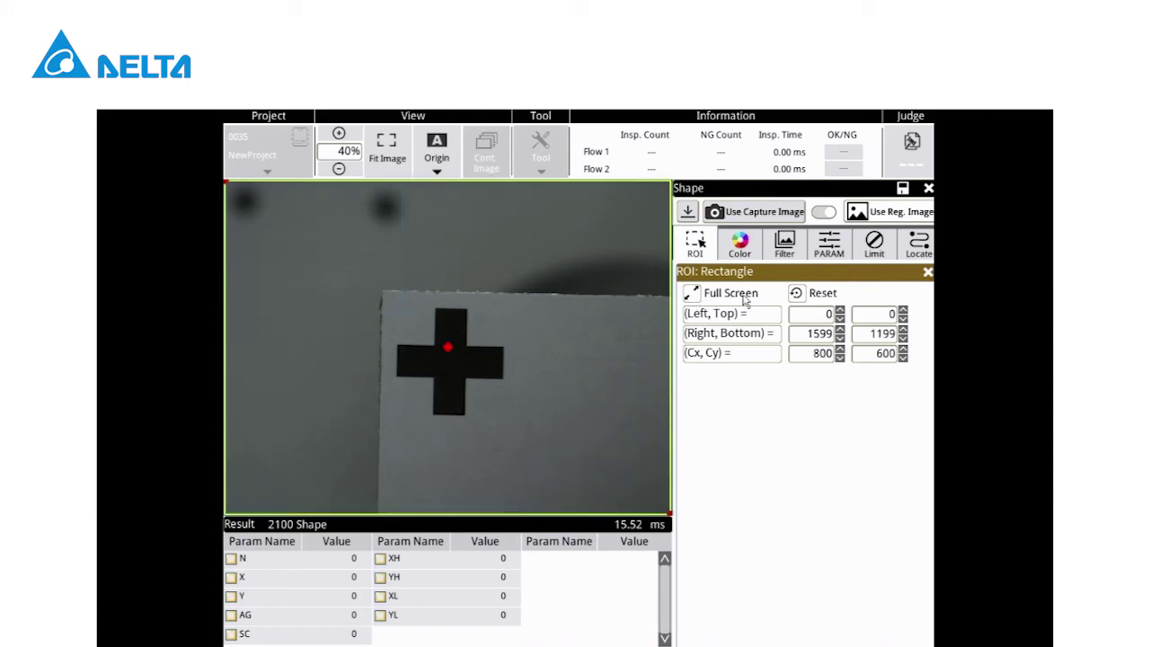
Create the Flow 2 shape pattern model with a rectangular ROI around the black cross, from about (607, 447) to (1012, 857).
click(827, 239)
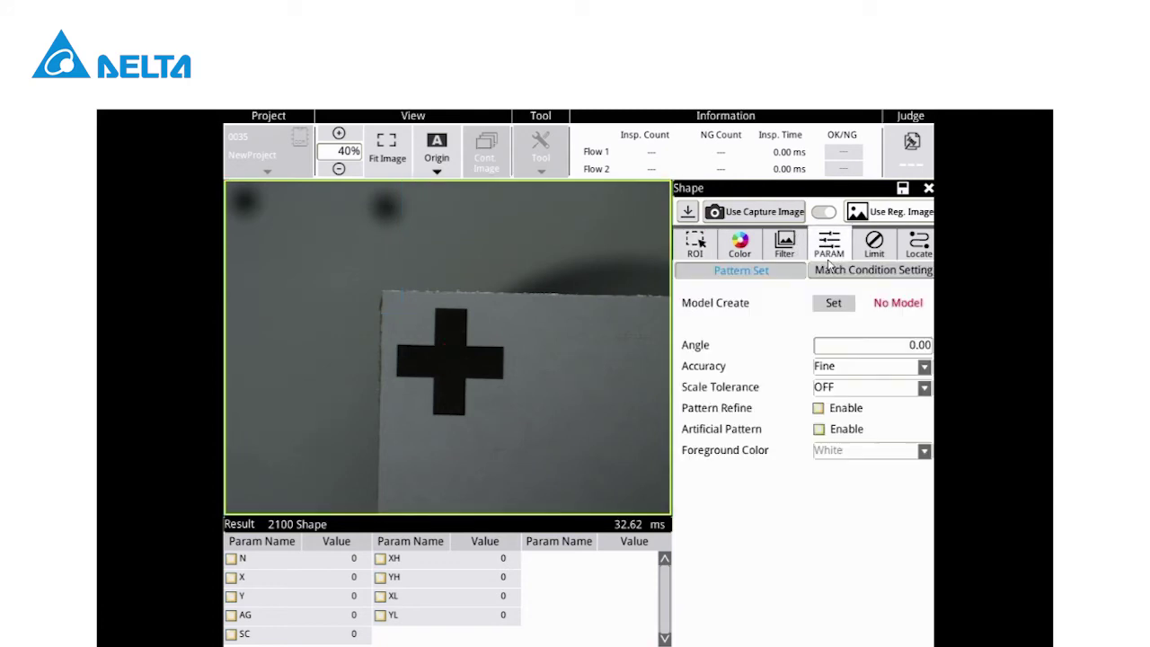
click(834, 303)
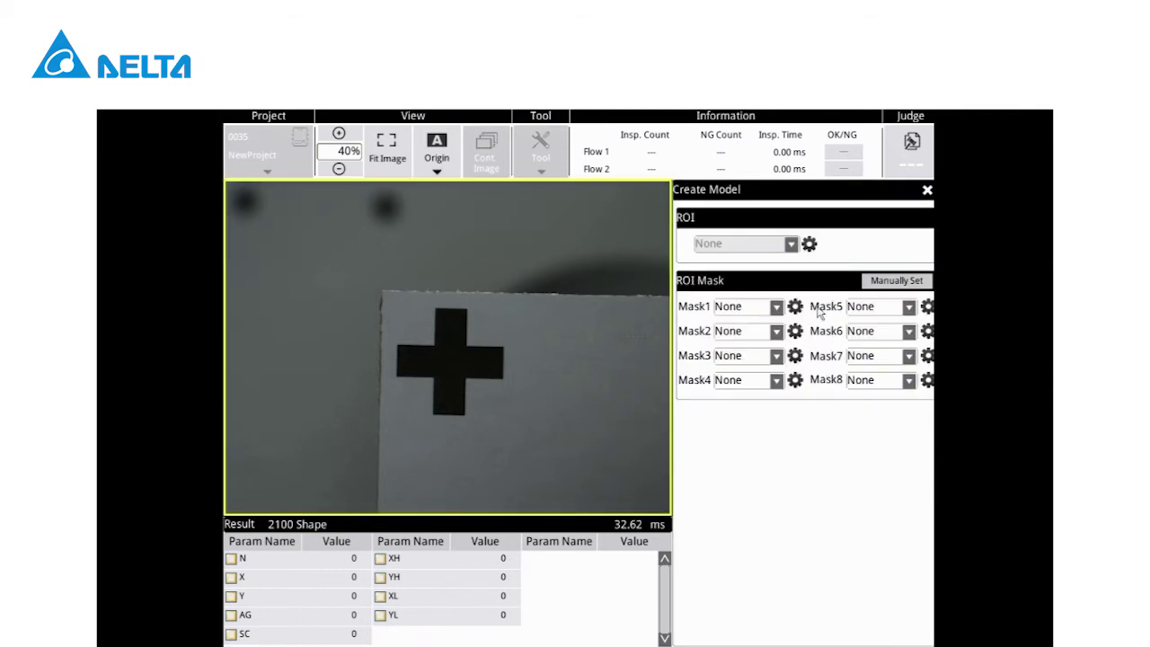
click(791, 245)
click(735, 285)
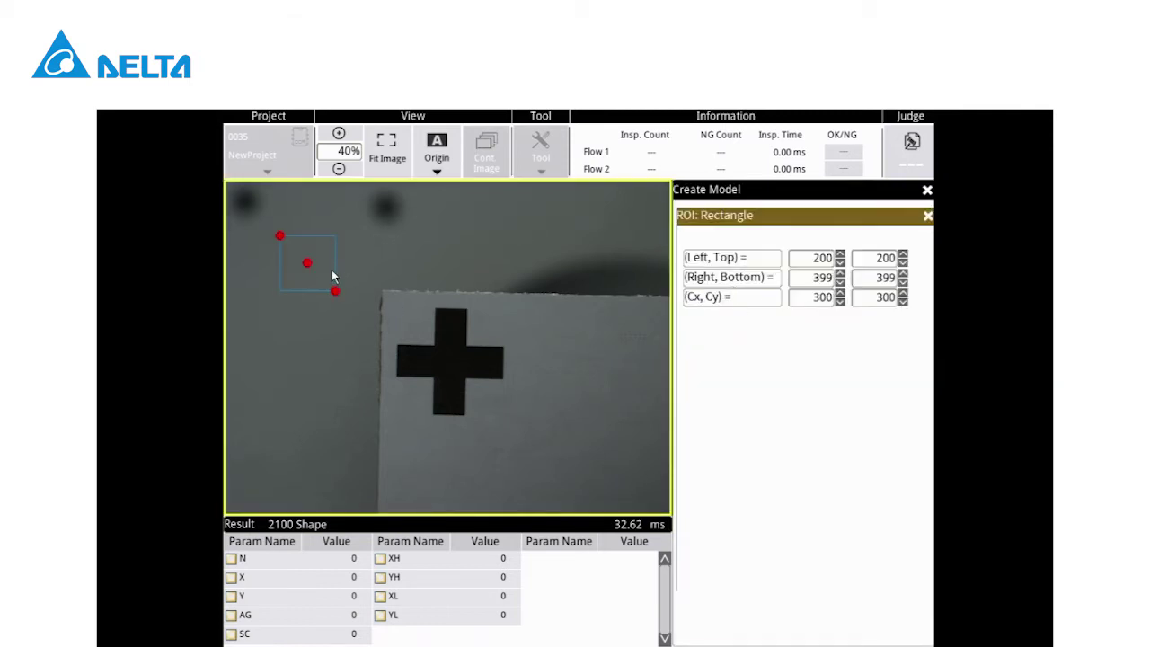
drag(307, 262, 507, 424)
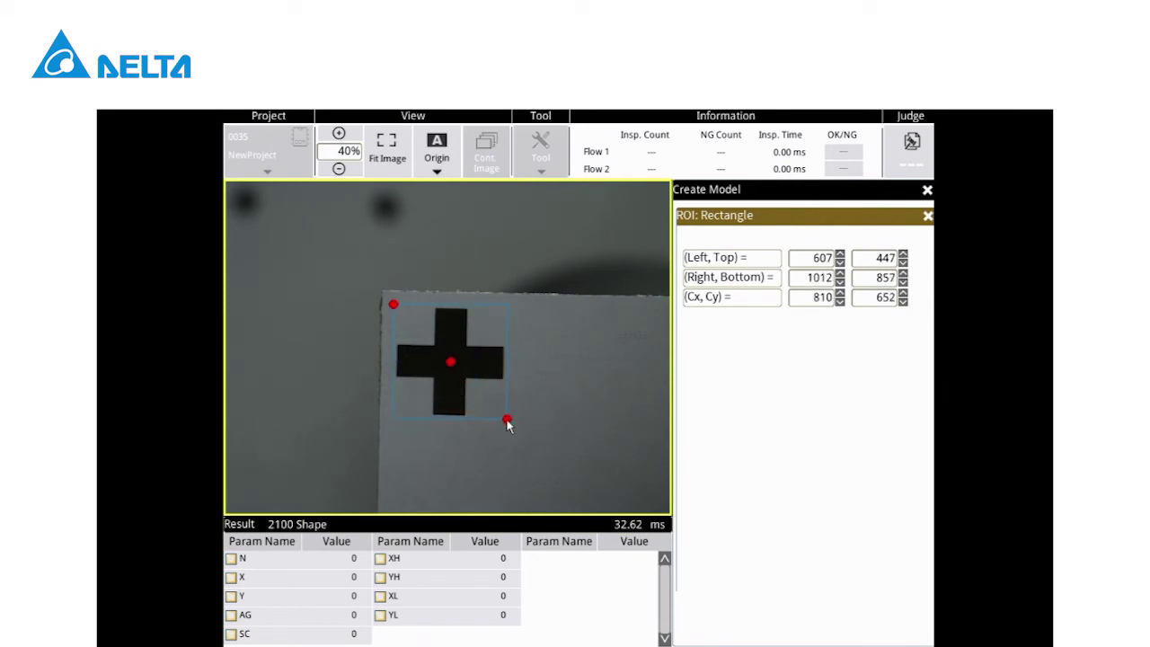
click(927, 216)
click(926, 190)
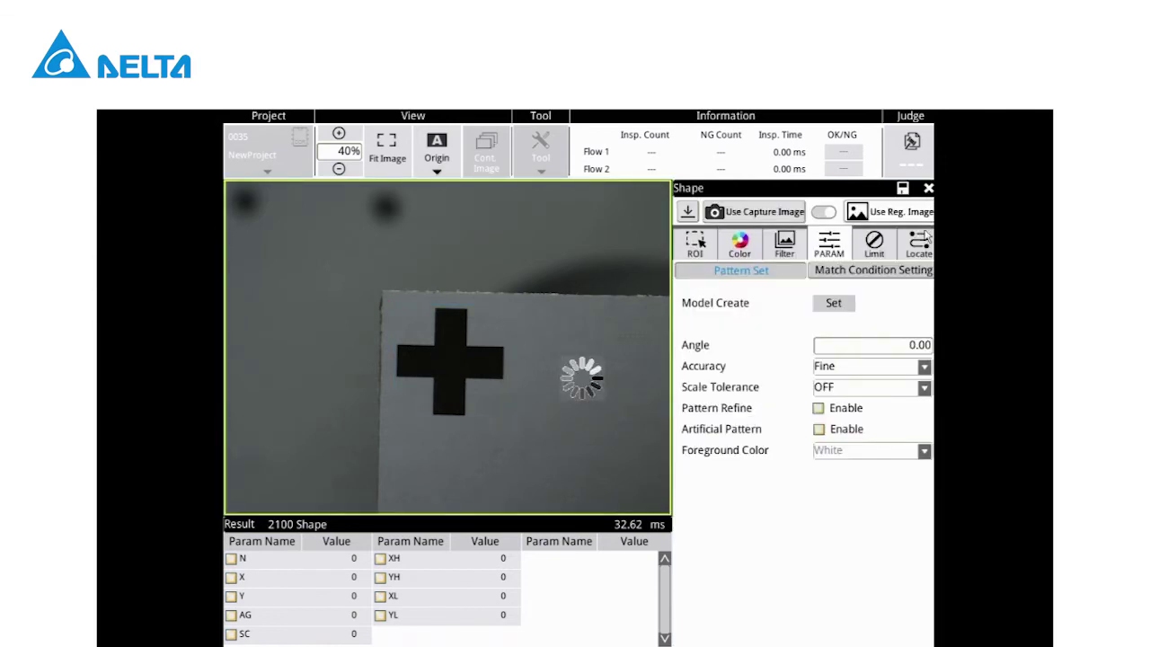
Set the Flow 2 shape pattern's angle to 60.00, then save and close the Shape settings.
click(922, 347)
click(876, 430)
click(844, 496)
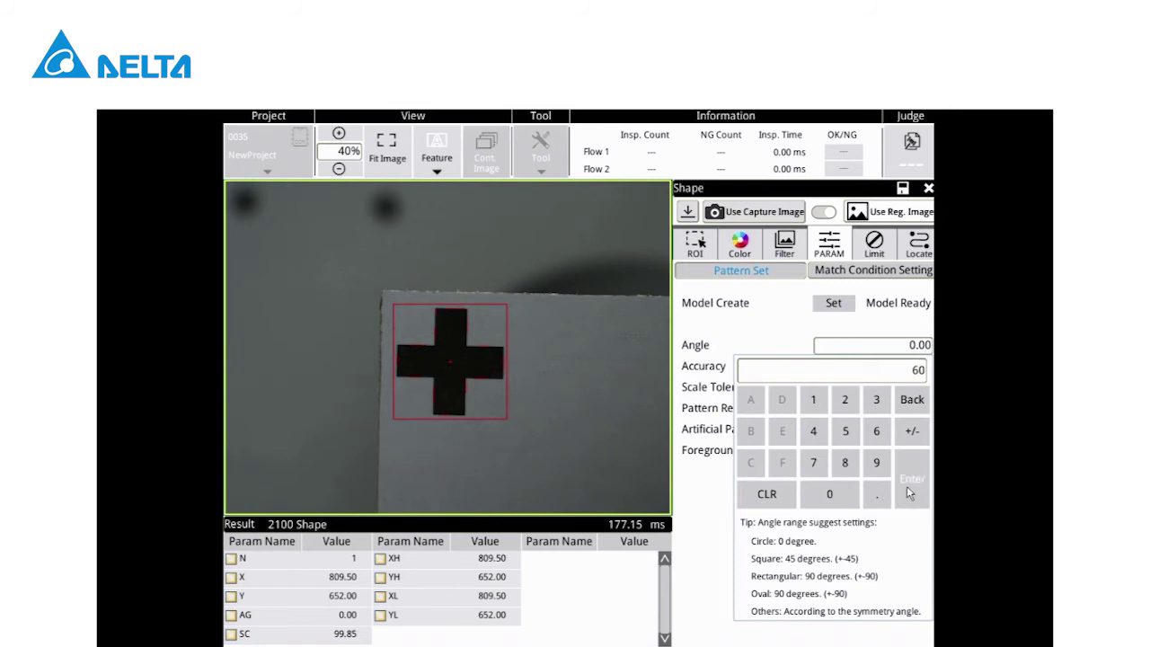
click(907, 486)
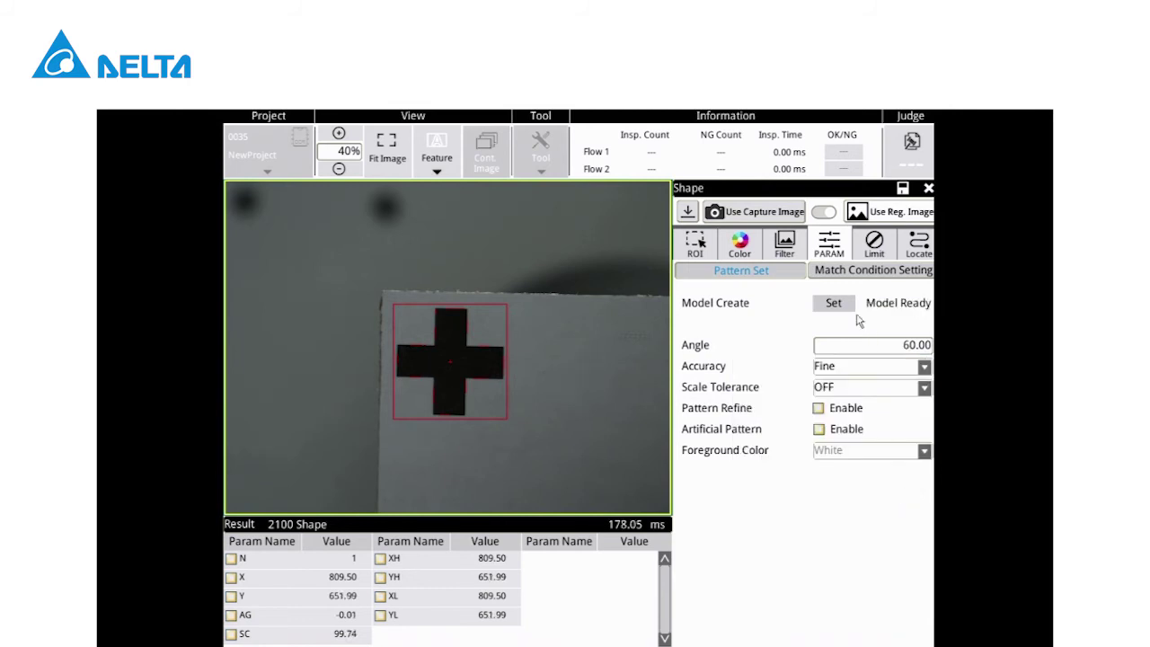
click(902, 189)
click(928, 189)
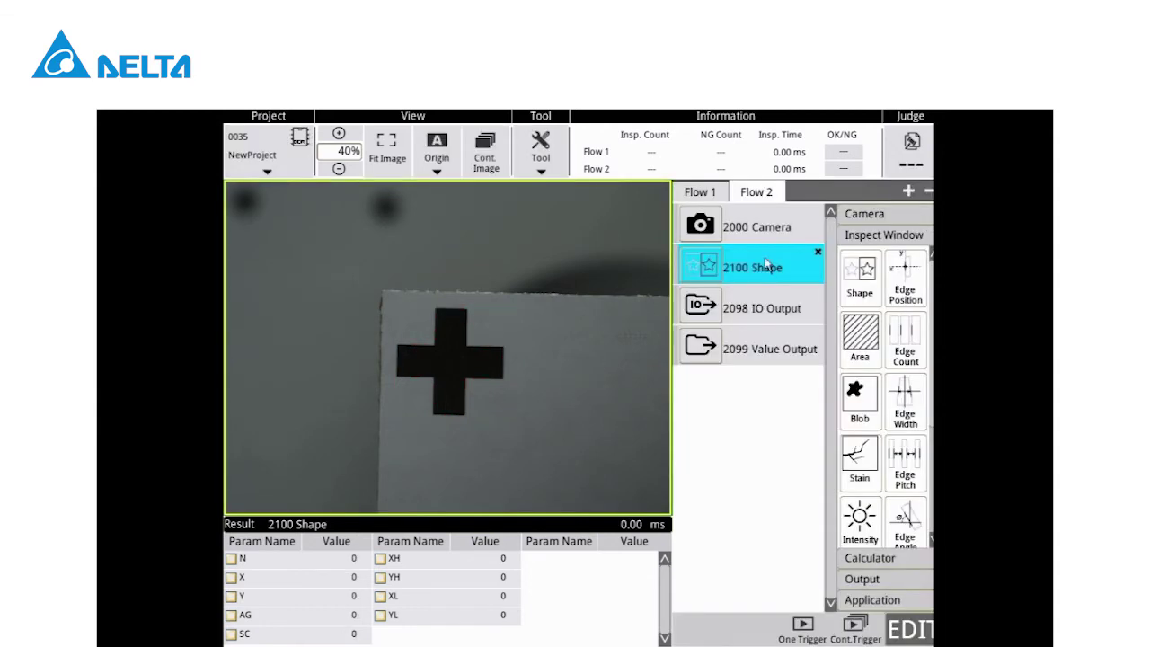
click(695, 193)
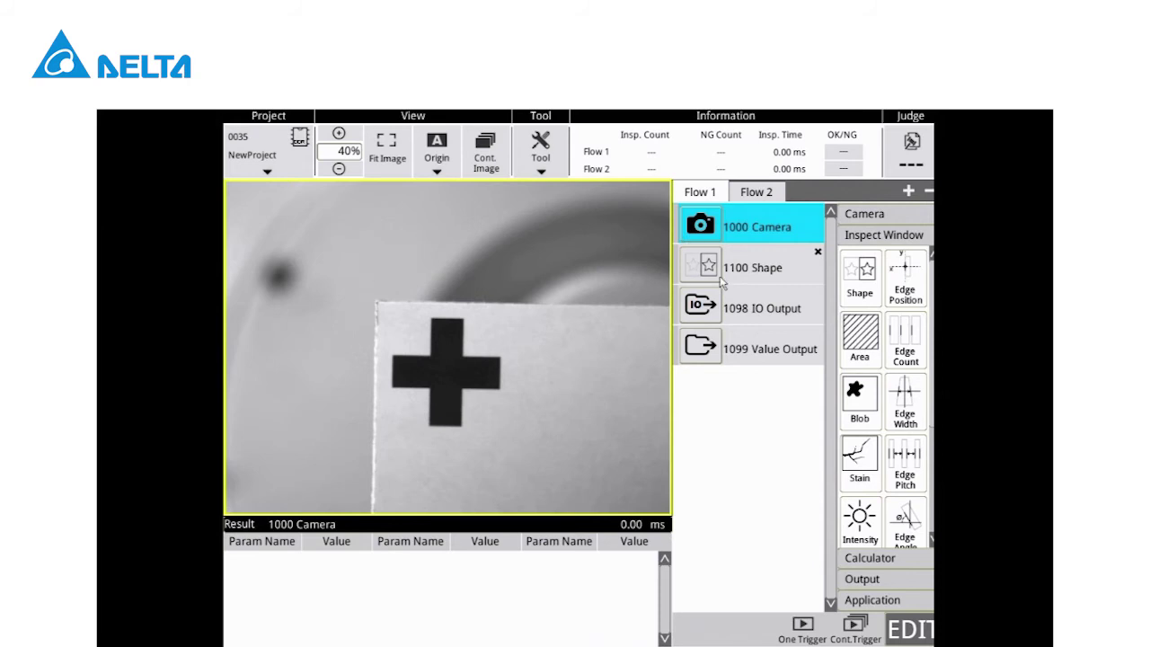
click(756, 194)
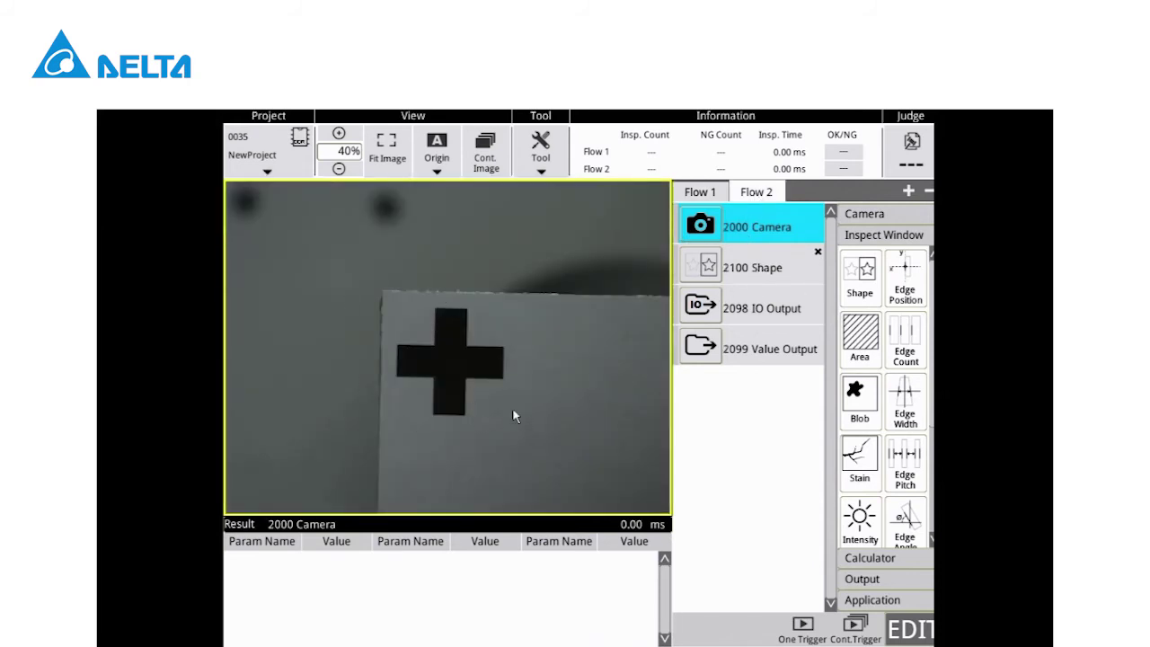
Add a Table Align. application unit directly after the Shape inspection in Flow 2 and open its settings.
click(742, 273)
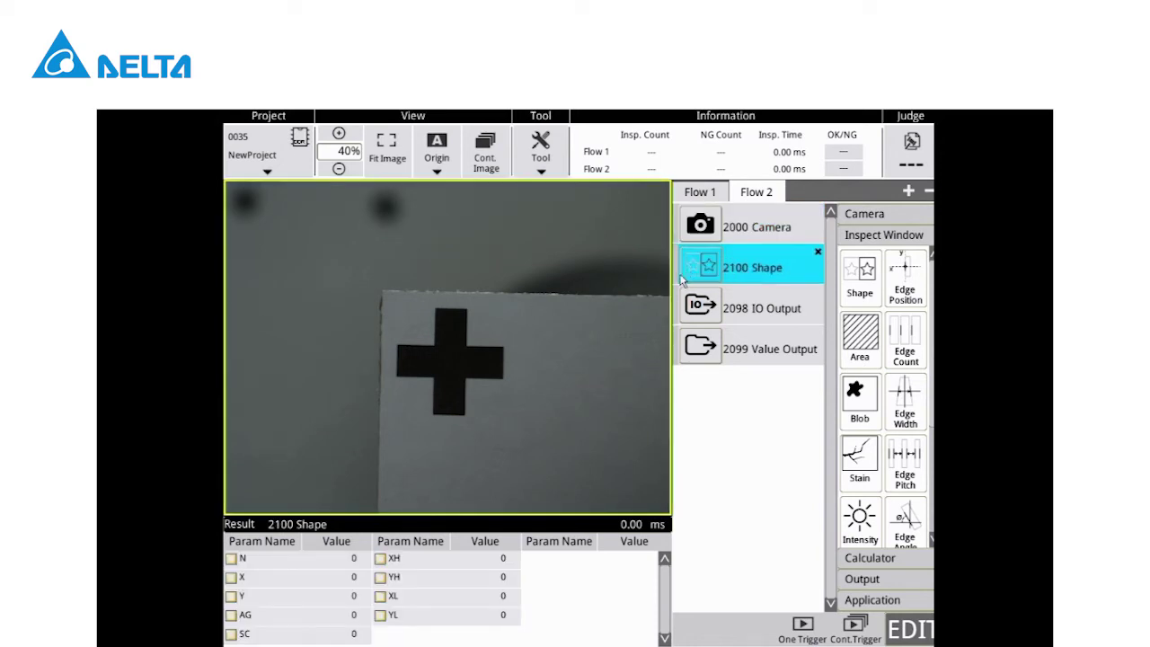
click(877, 235)
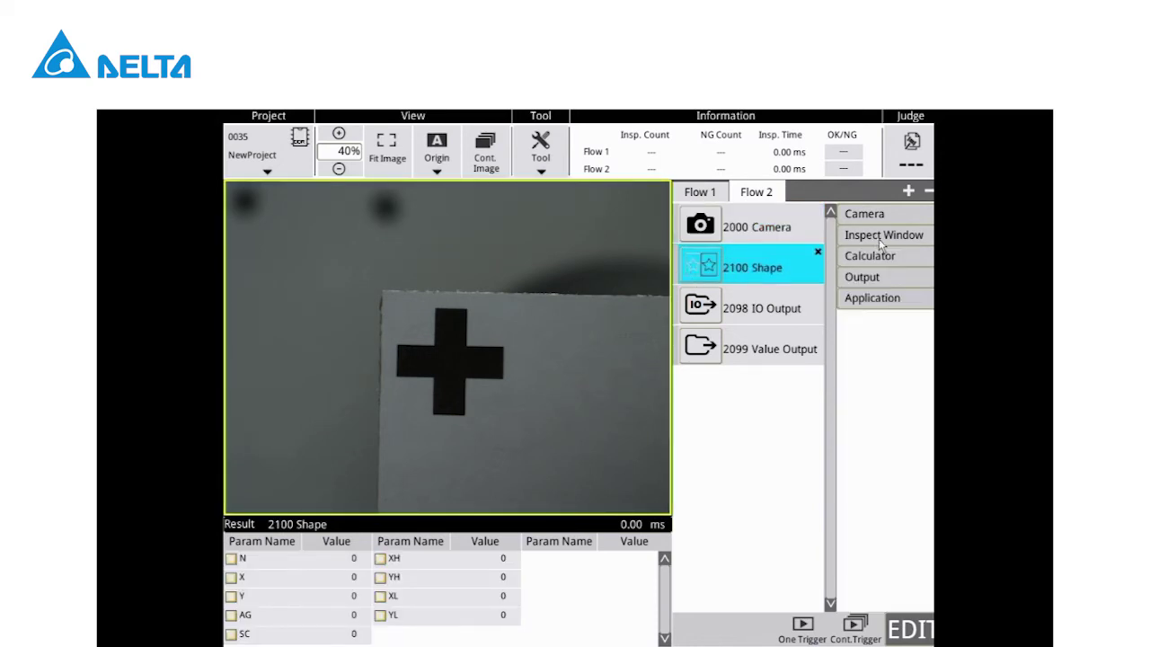
click(885, 302)
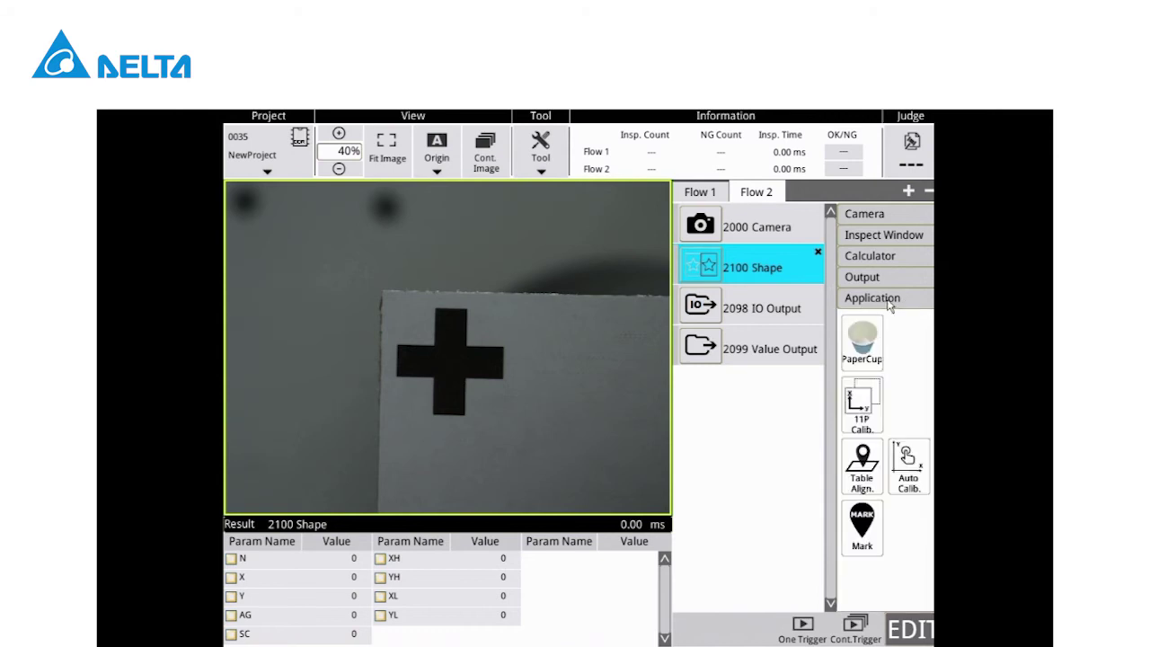
click(861, 466)
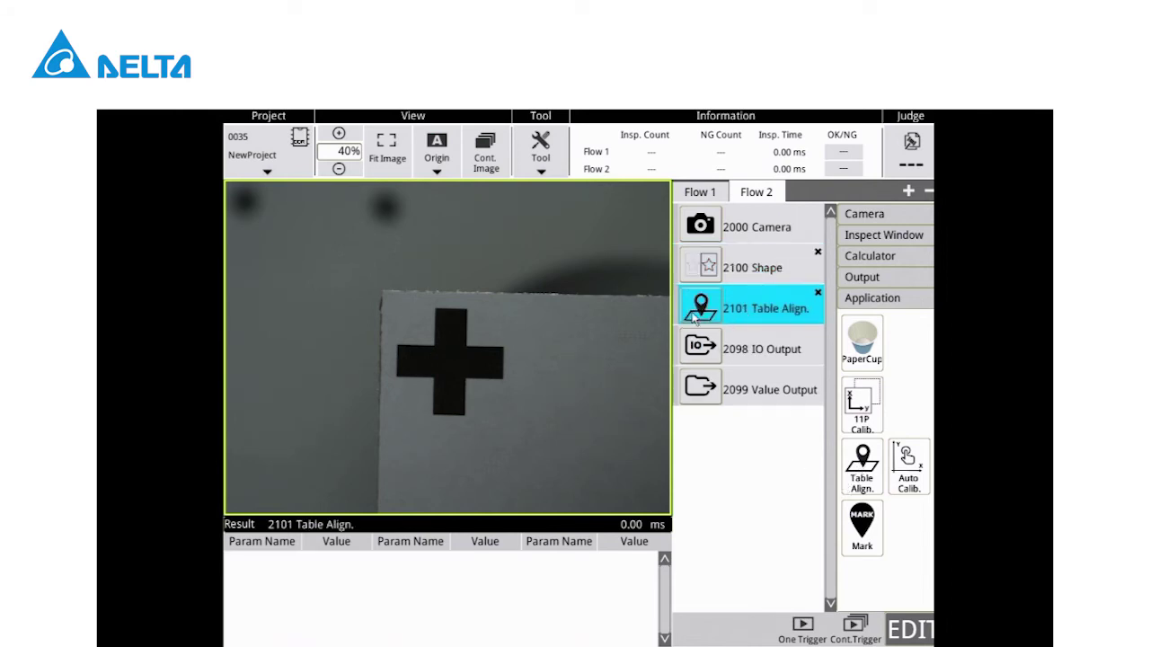
double_click(707, 306)
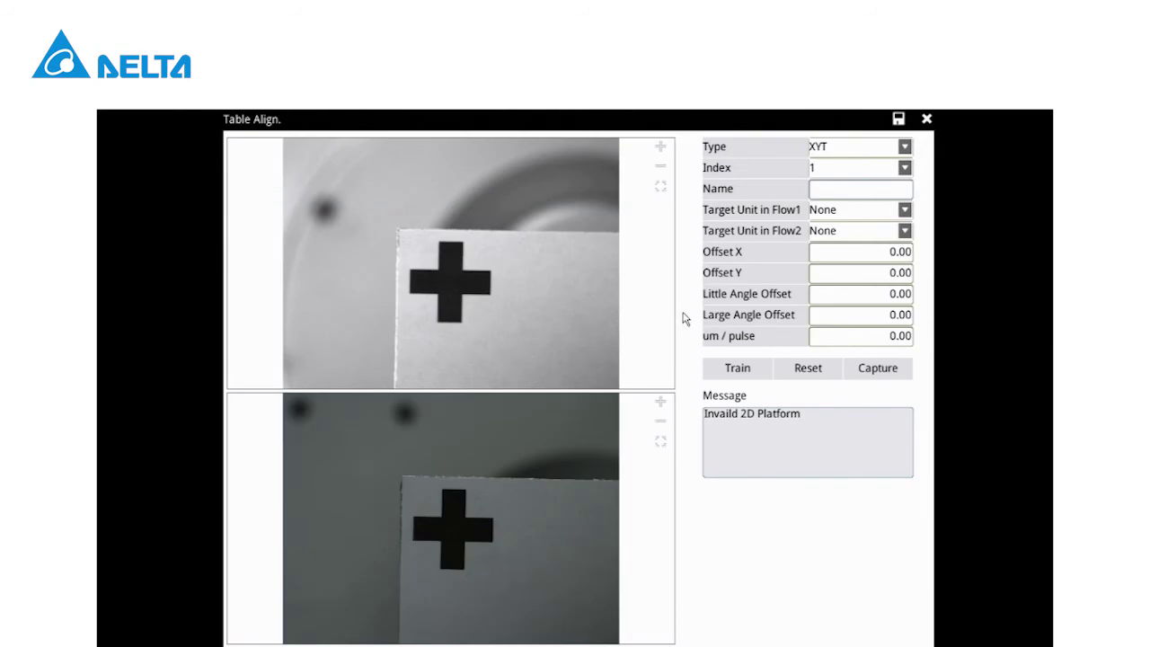
Set the table type to XYT and assign 1100 Shape as the Flow 1 target unit and 2100 Shape as the Flow 2 target unit.
click(904, 147)
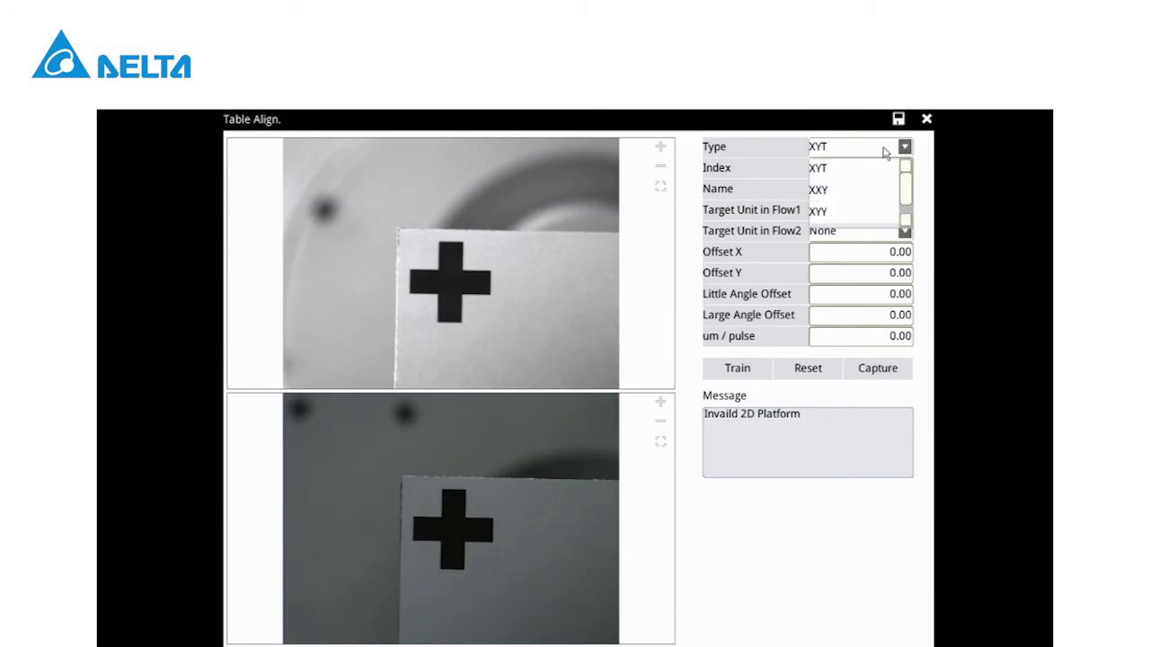
click(820, 170)
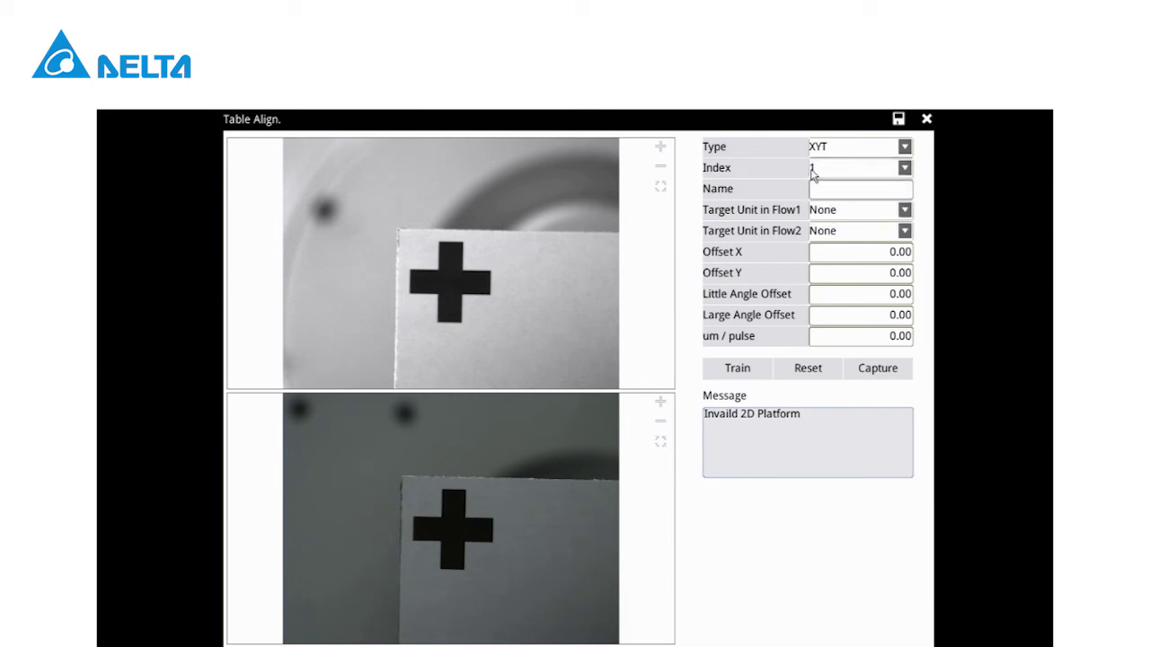
click(905, 210)
click(853, 253)
click(904, 231)
click(858, 275)
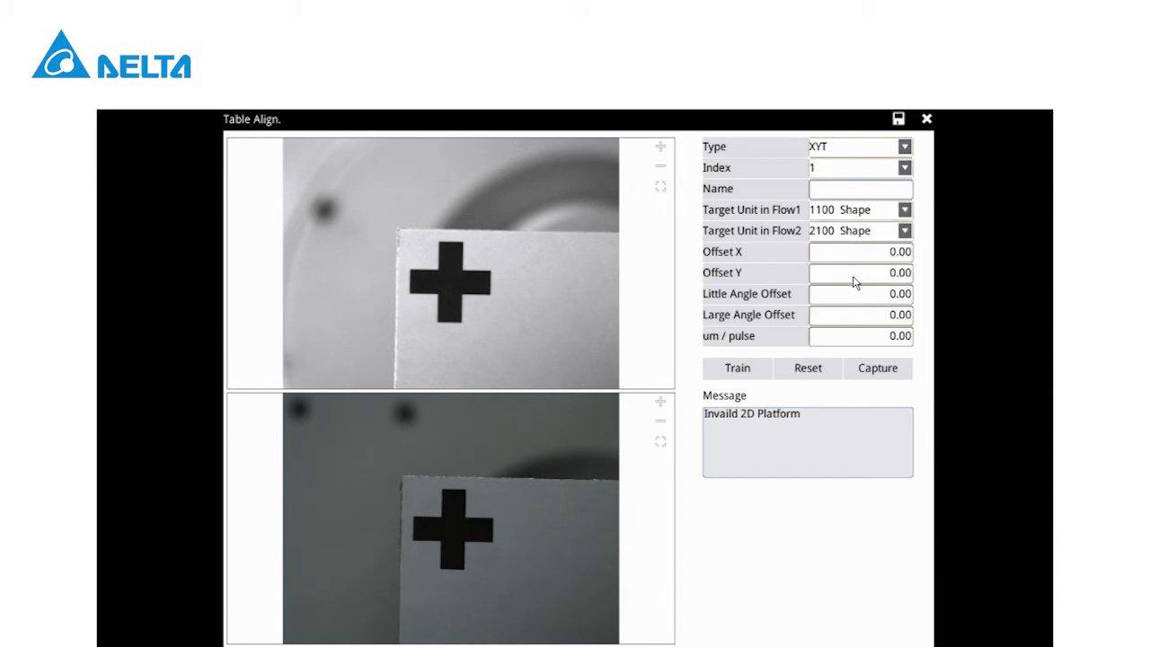
Set both Offset X and Offset Y of the table alignment to 10.00.
click(876, 260)
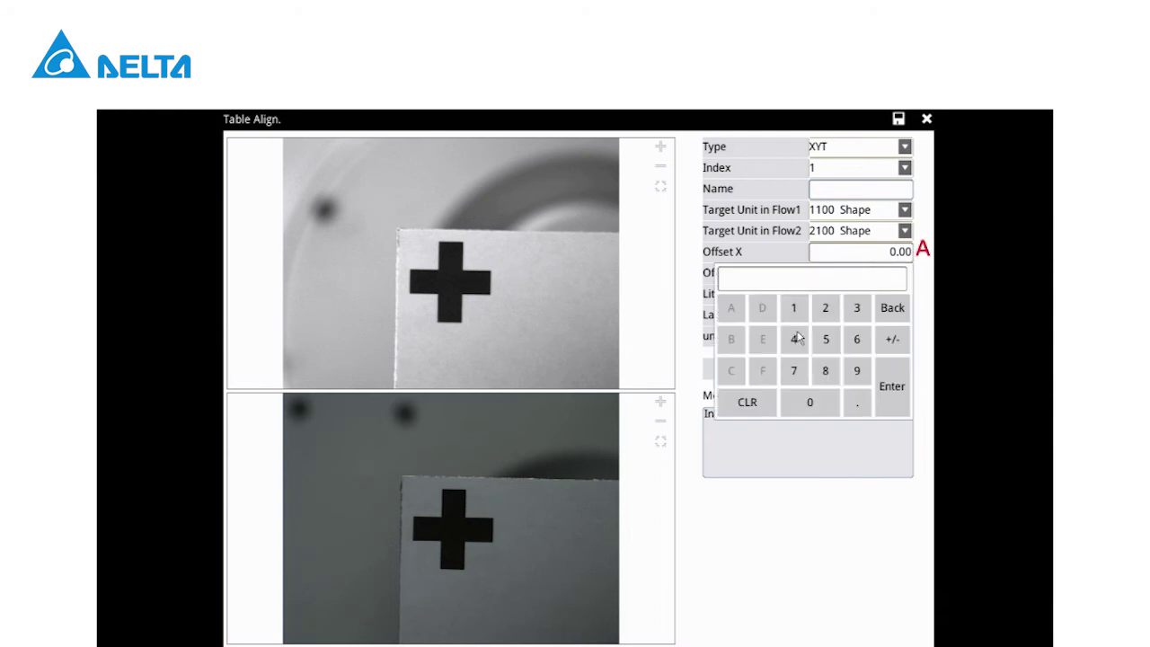
click(819, 404)
click(892, 387)
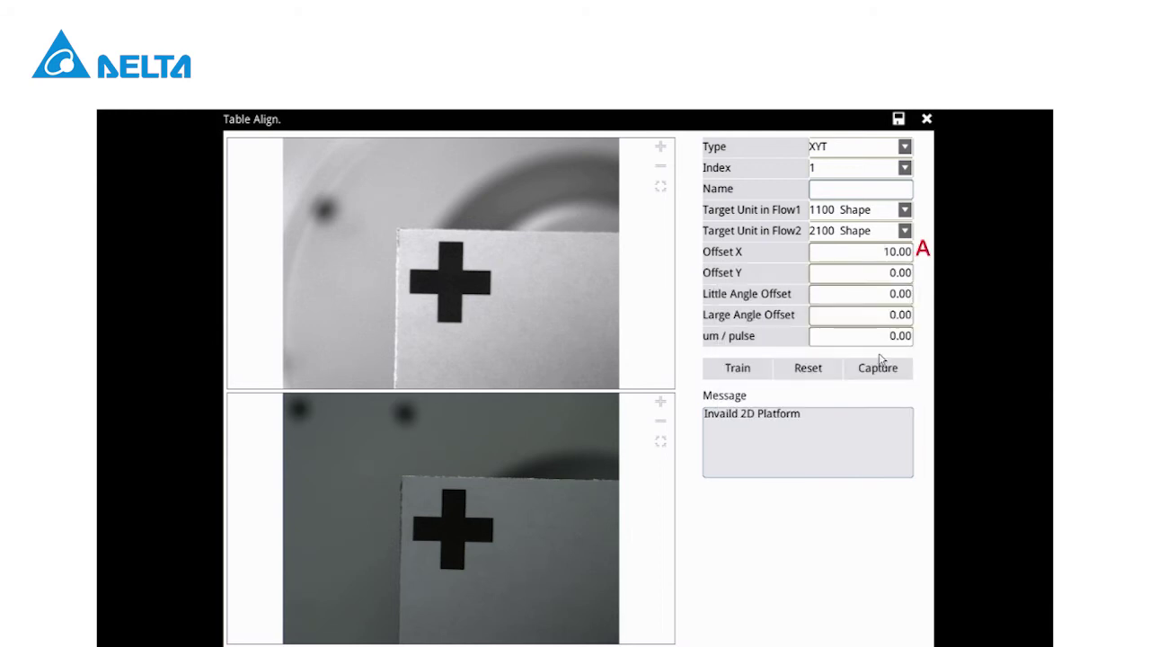
click(880, 276)
click(796, 329)
click(811, 422)
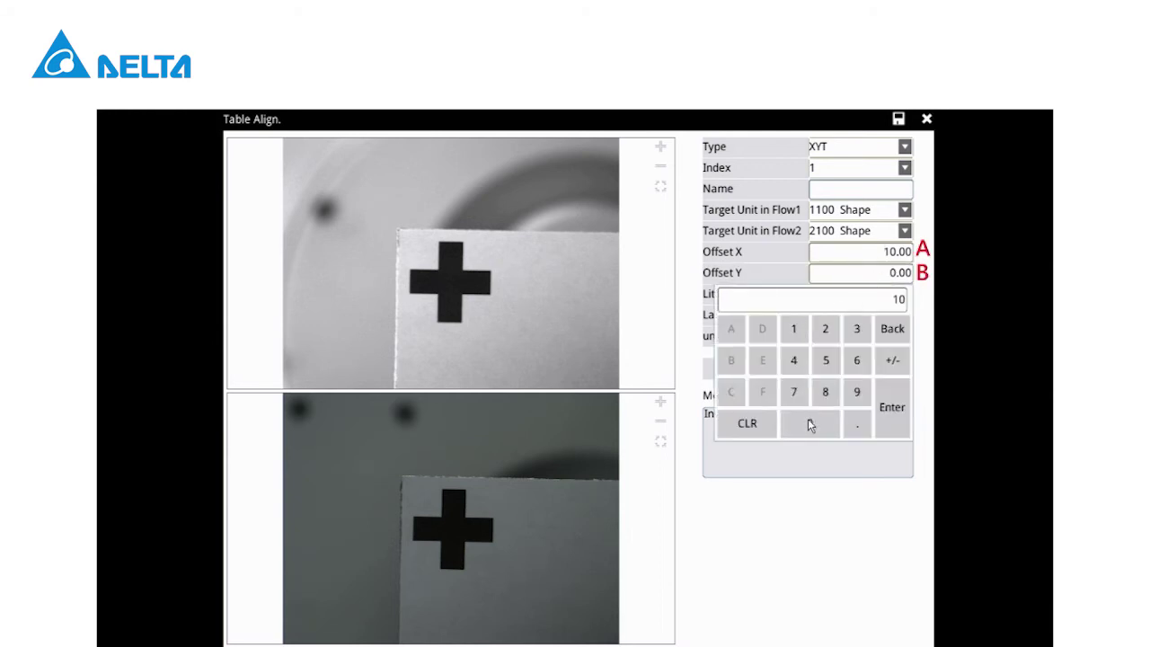
click(892, 412)
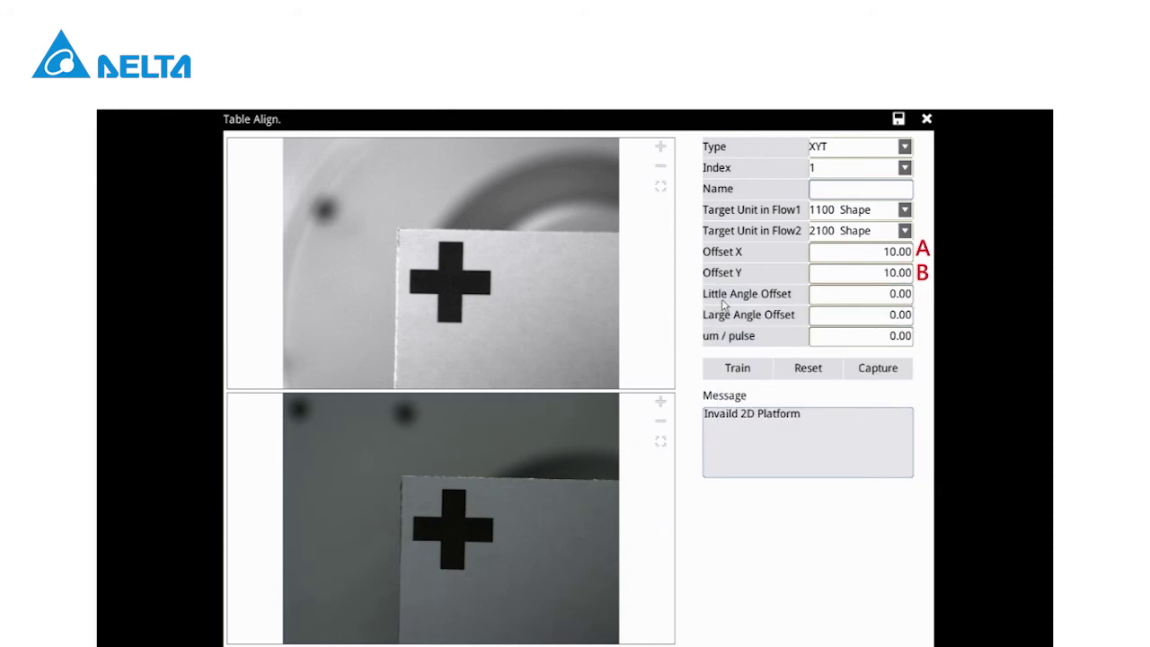
Set the Little Angle Offset to 5.00 and the Large Angle Offset to 20.00.
click(861, 302)
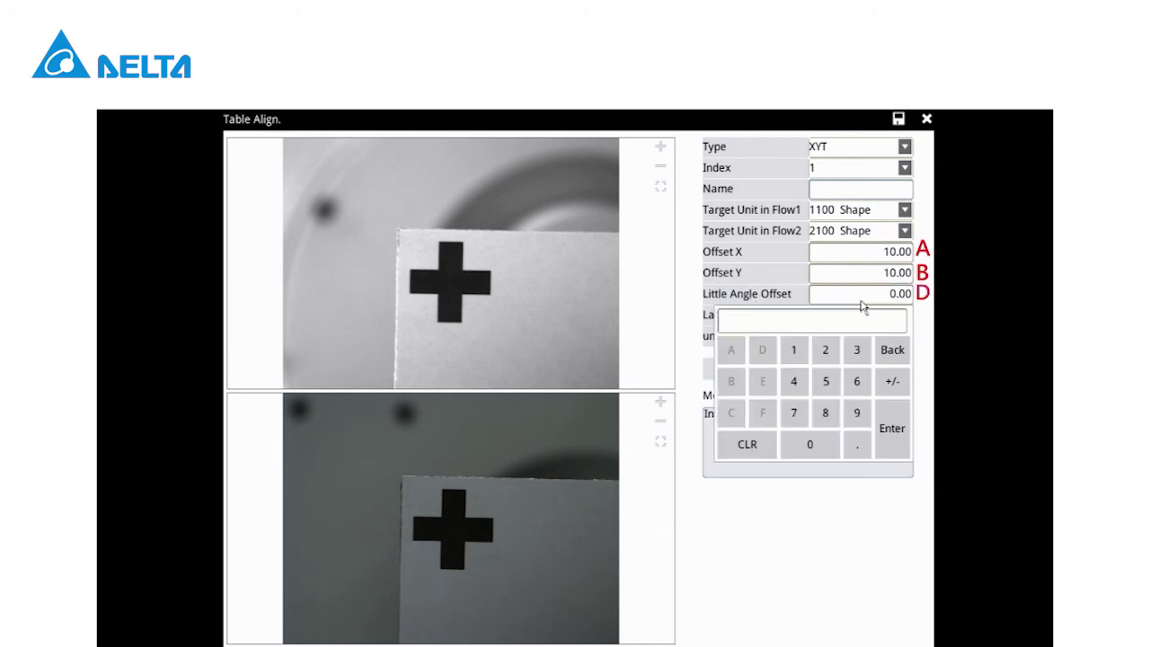
click(876, 415)
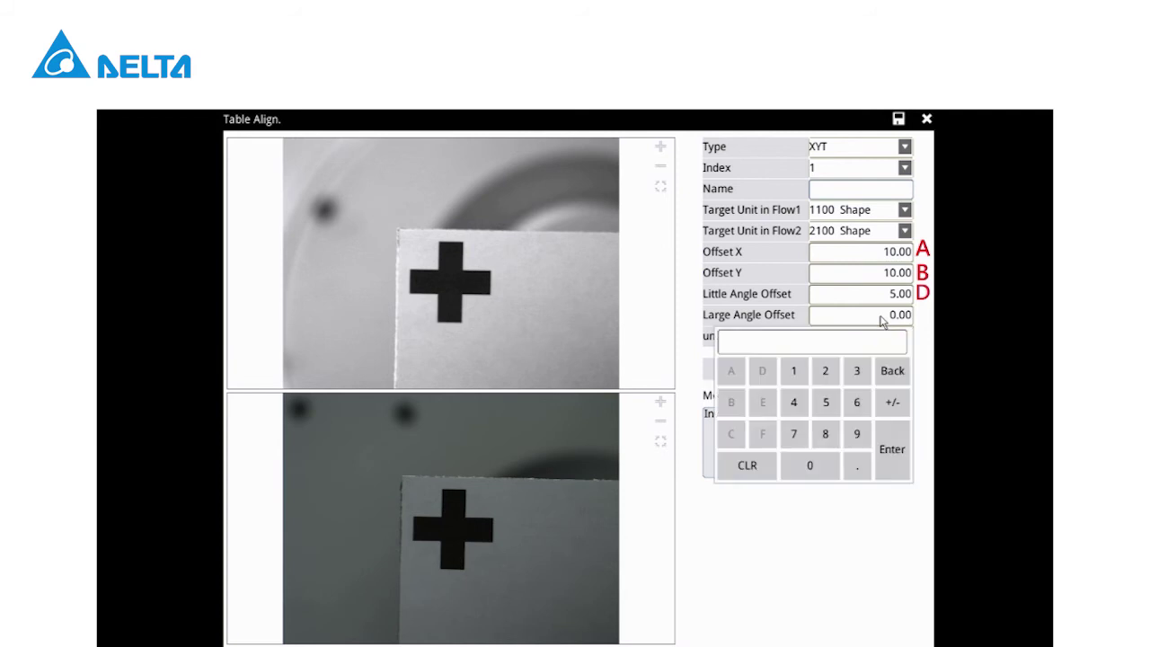
click(827, 371)
click(834, 466)
click(898, 457)
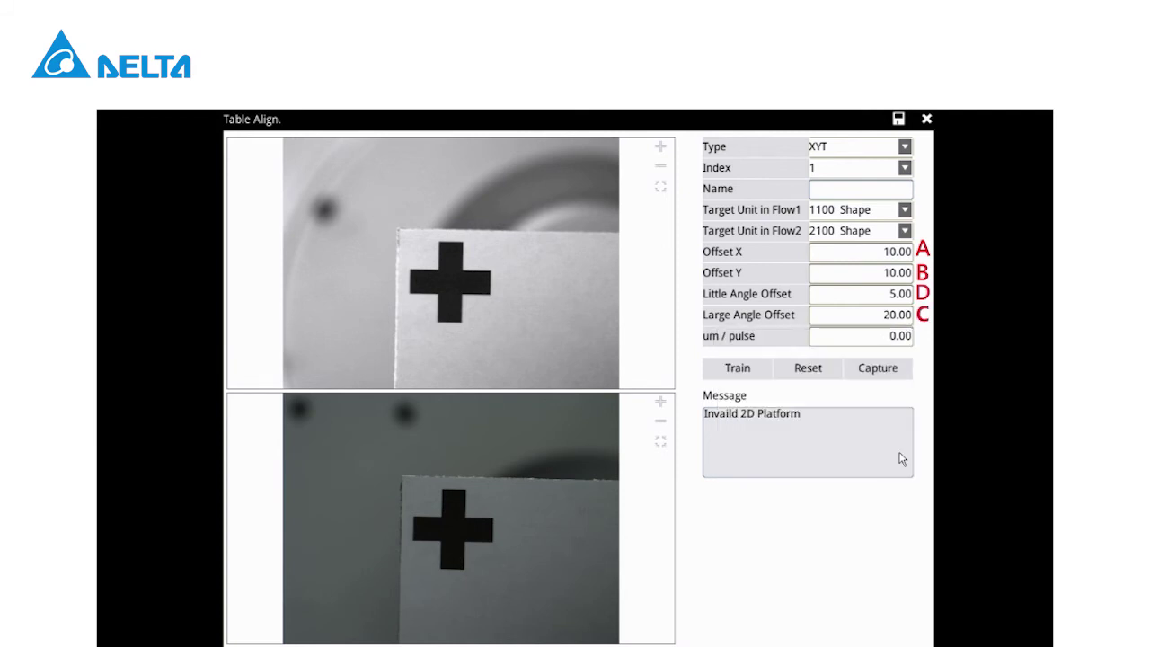
Set the table alignment's um / pulse value to 1.00.
click(882, 341)
click(797, 395)
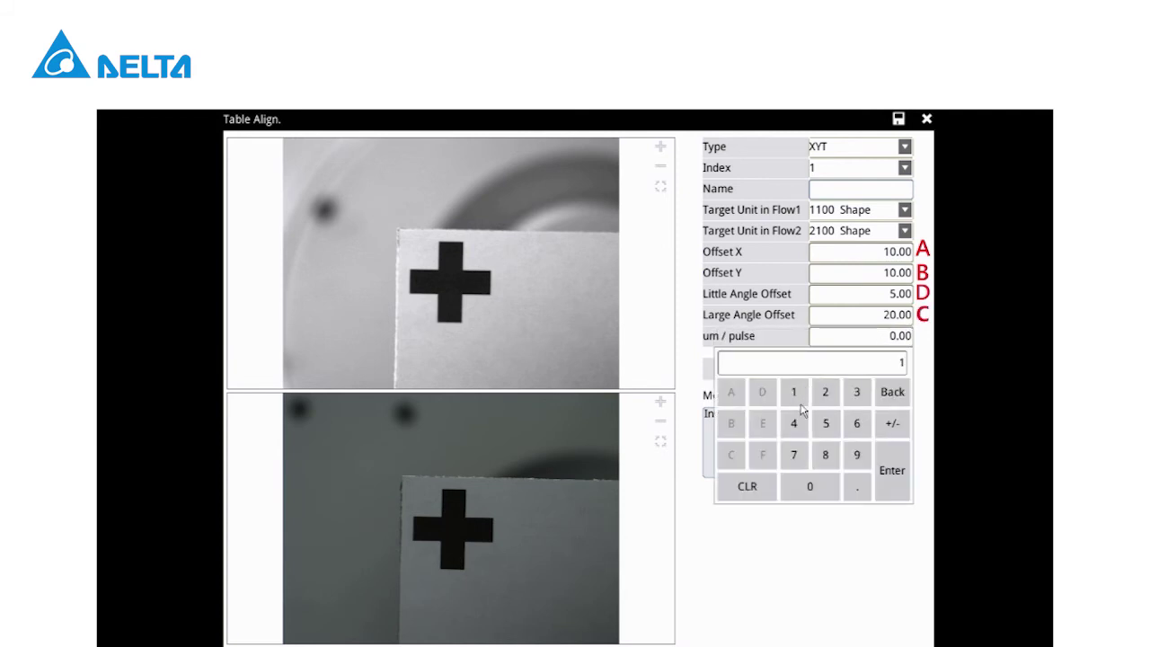
click(889, 470)
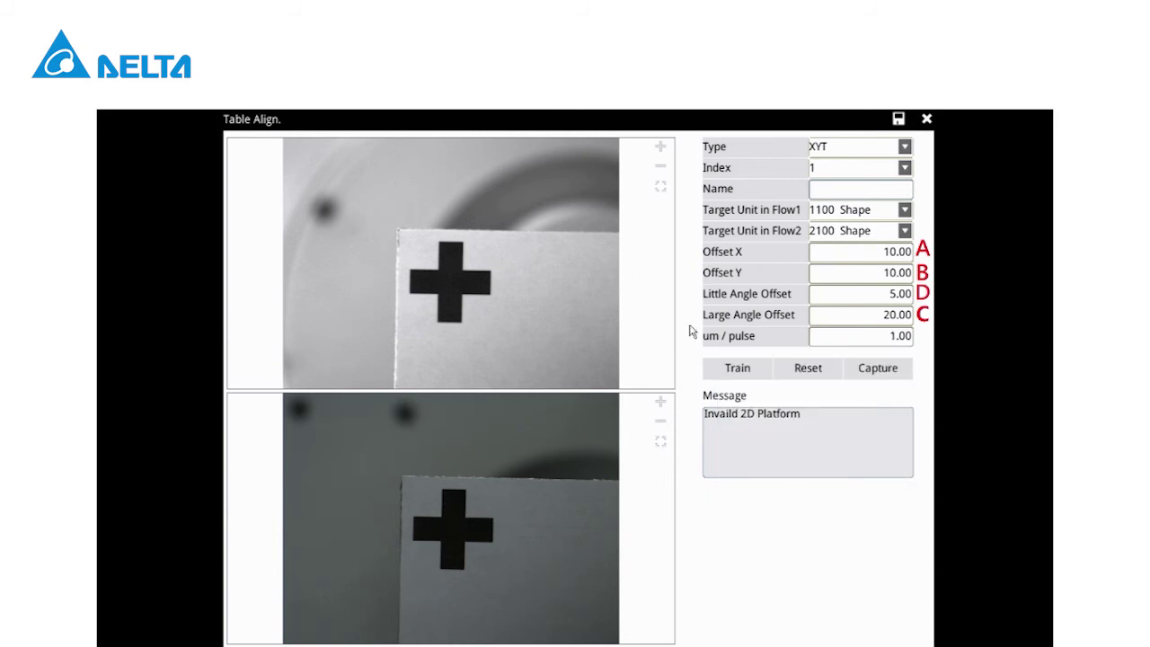
Train the XYT table alignment through all nine platform positions, P1 to P9, and save the trained settings.
click(737, 368)
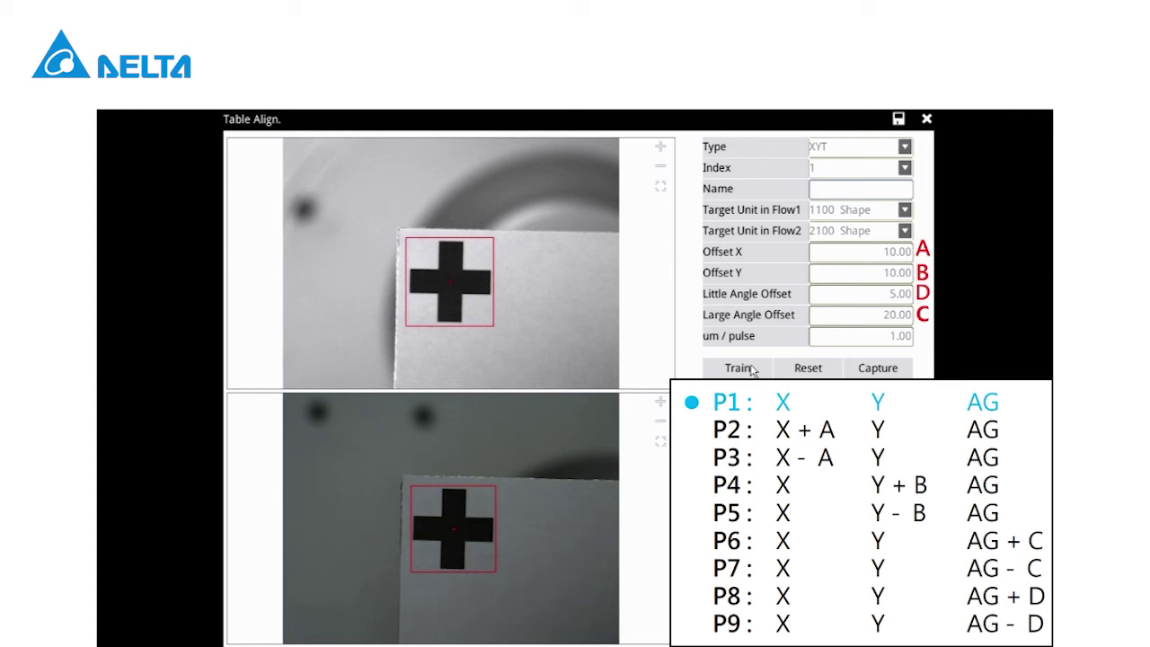
click(751, 370)
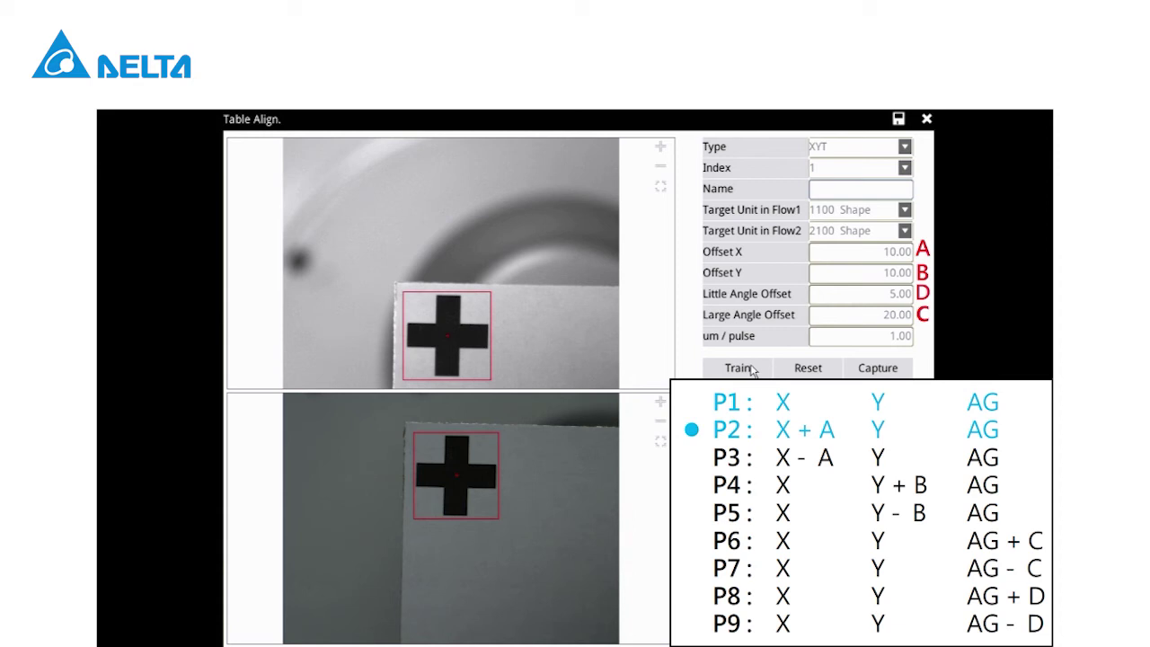
click(751, 370)
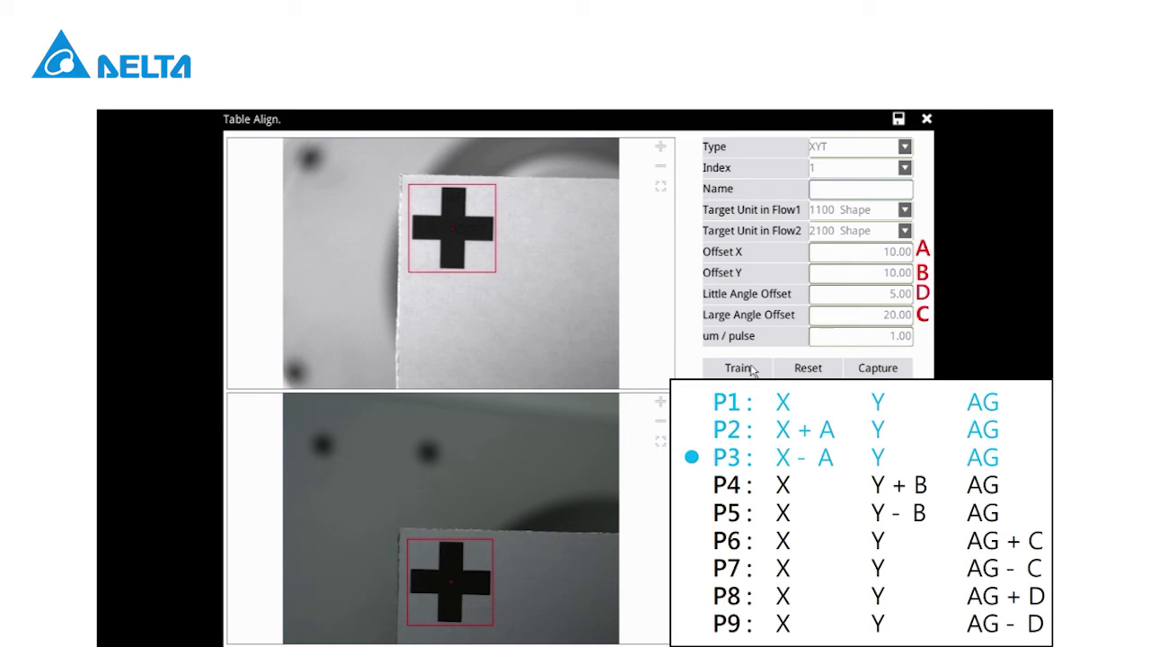
click(750, 370)
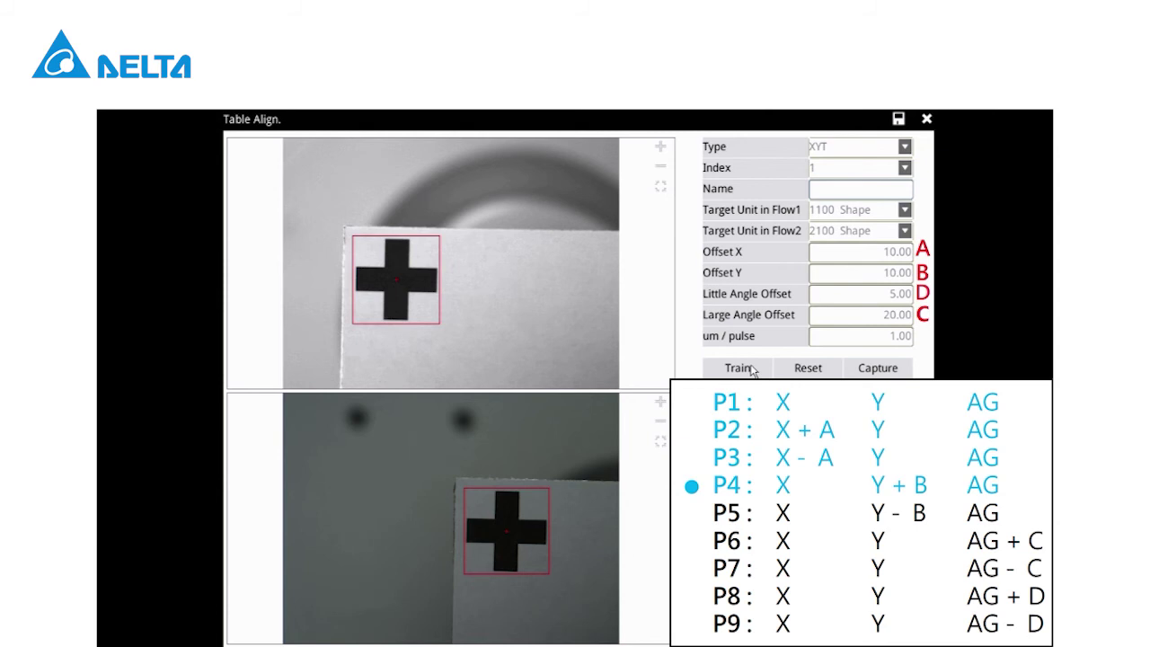
click(751, 371)
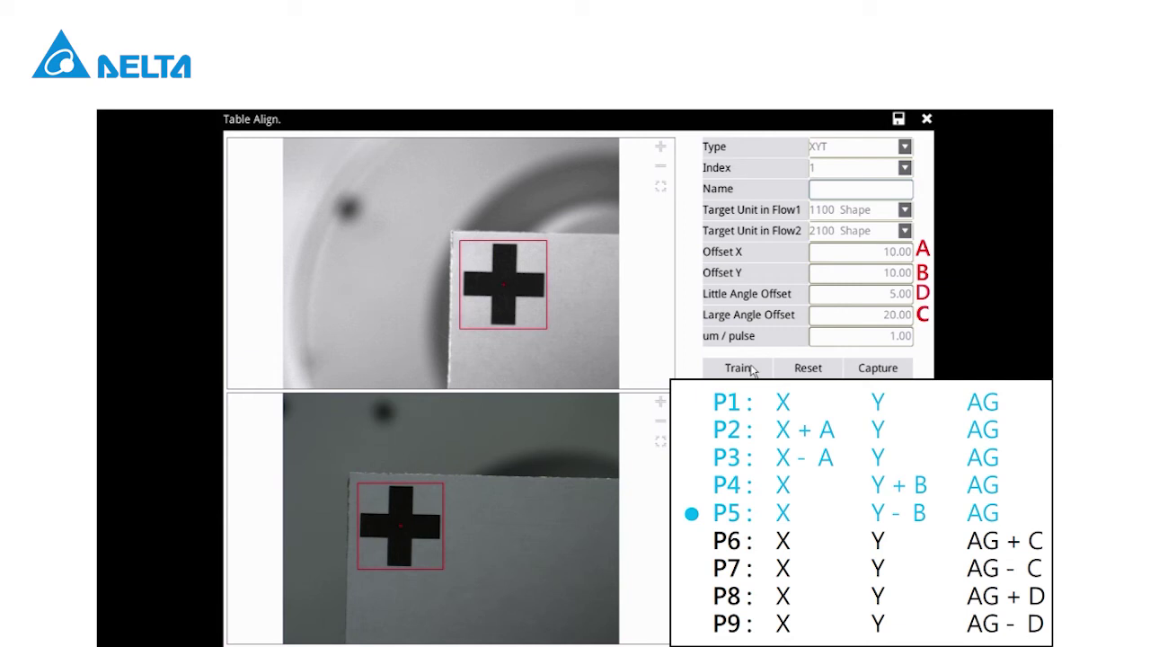
click(751, 371)
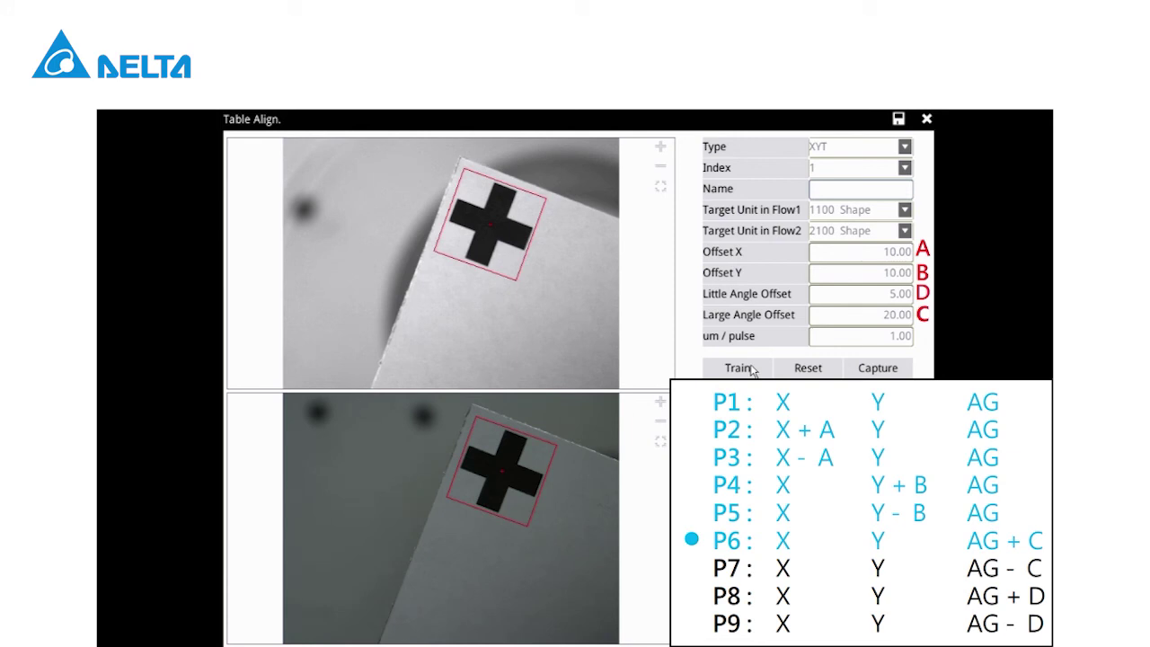
click(751, 370)
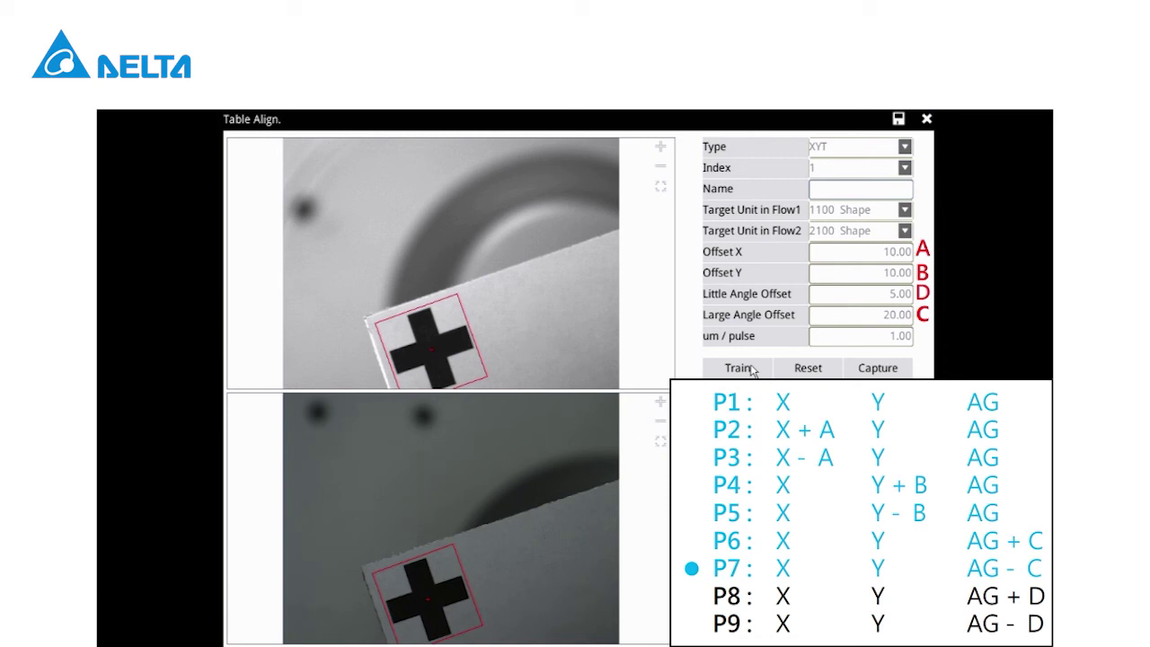
click(750, 371)
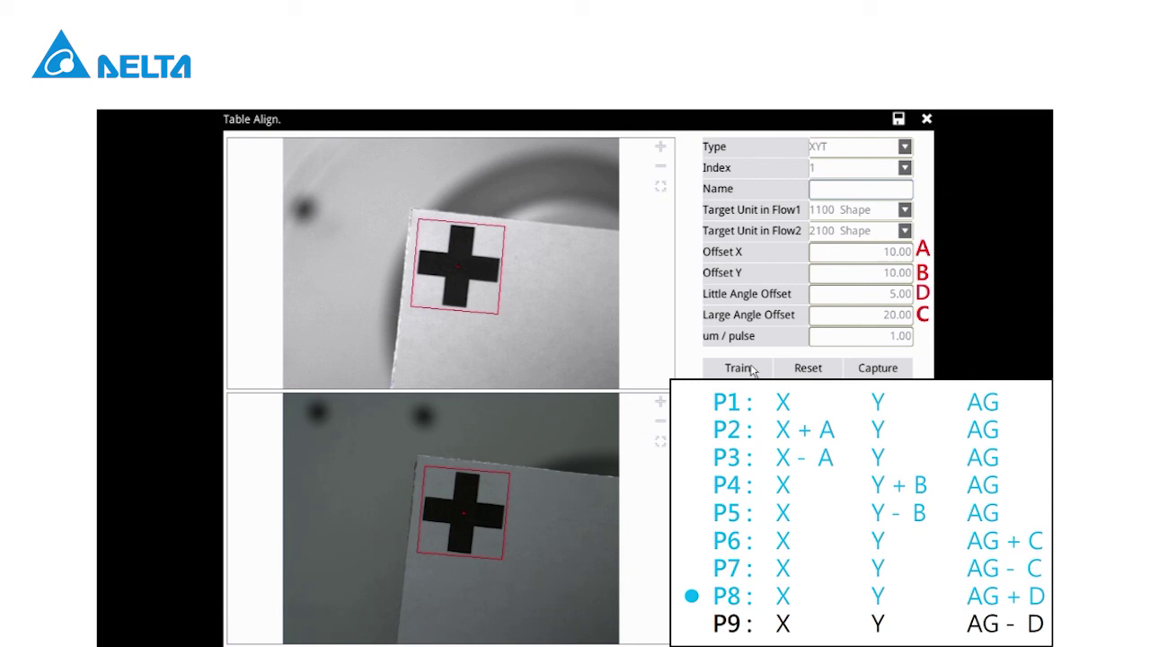
click(751, 370)
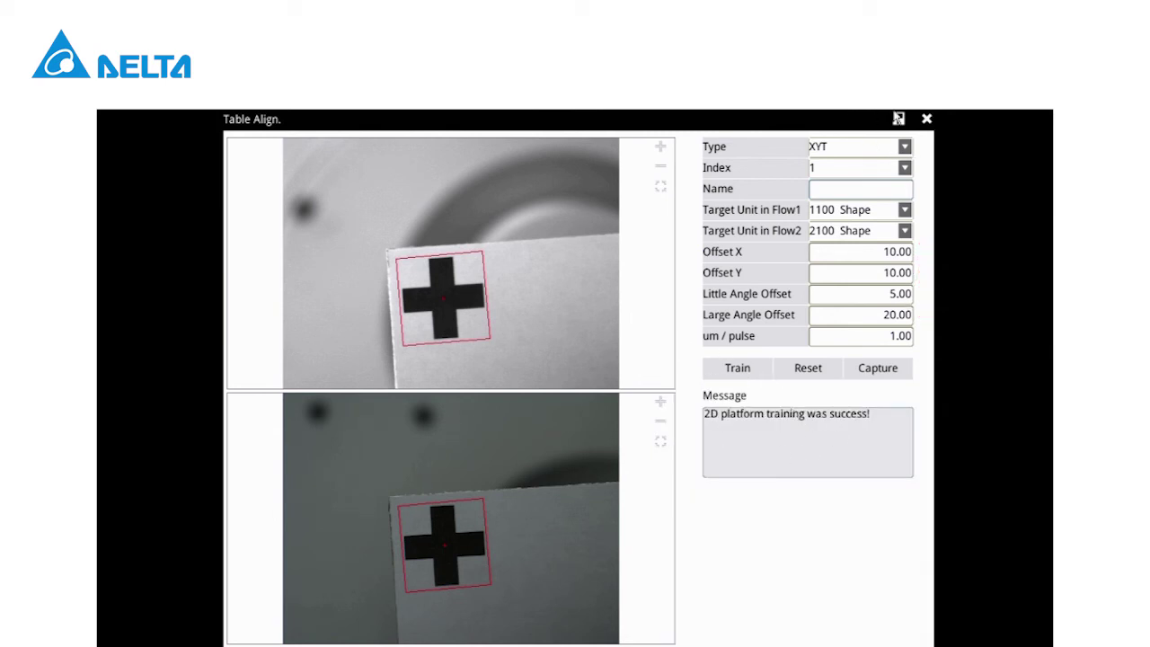
click(899, 119)
click(927, 118)
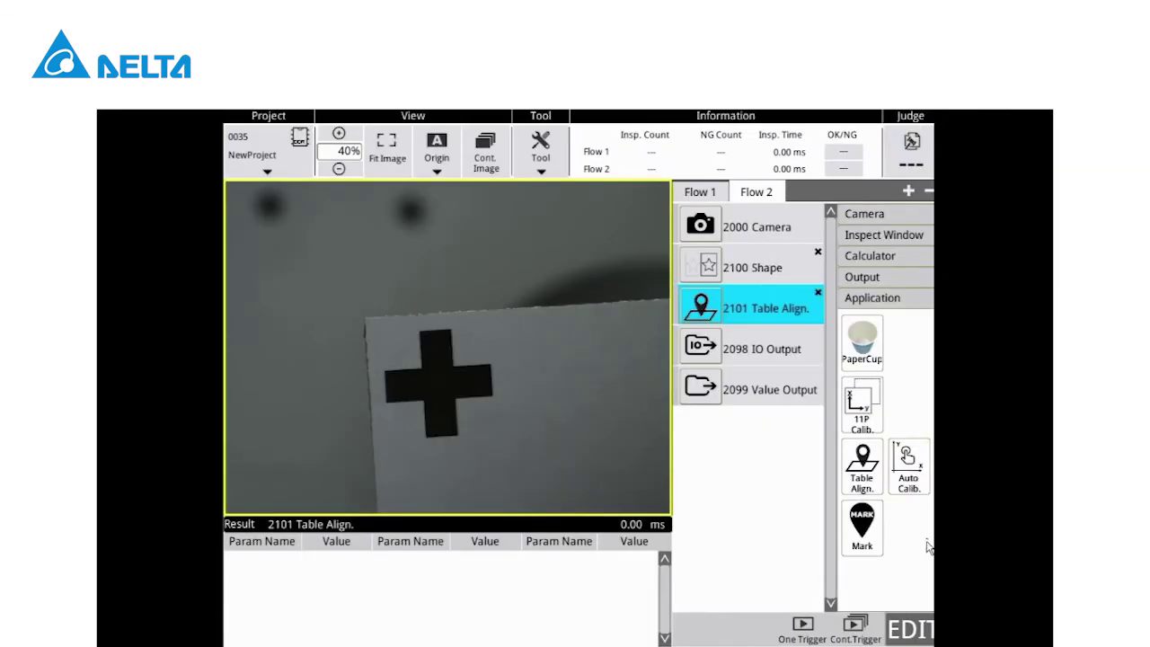
Switch the project from edit to run mode, start continuous triggering and show Flow 2's 2100 Shape.
click(914, 631)
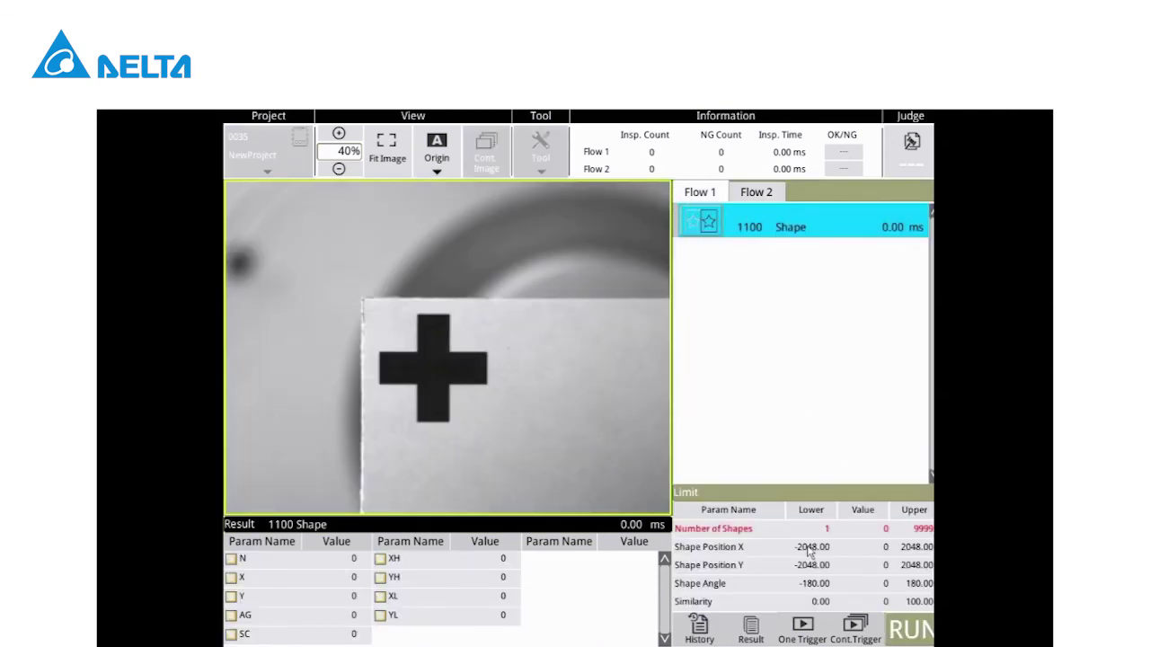
click(860, 634)
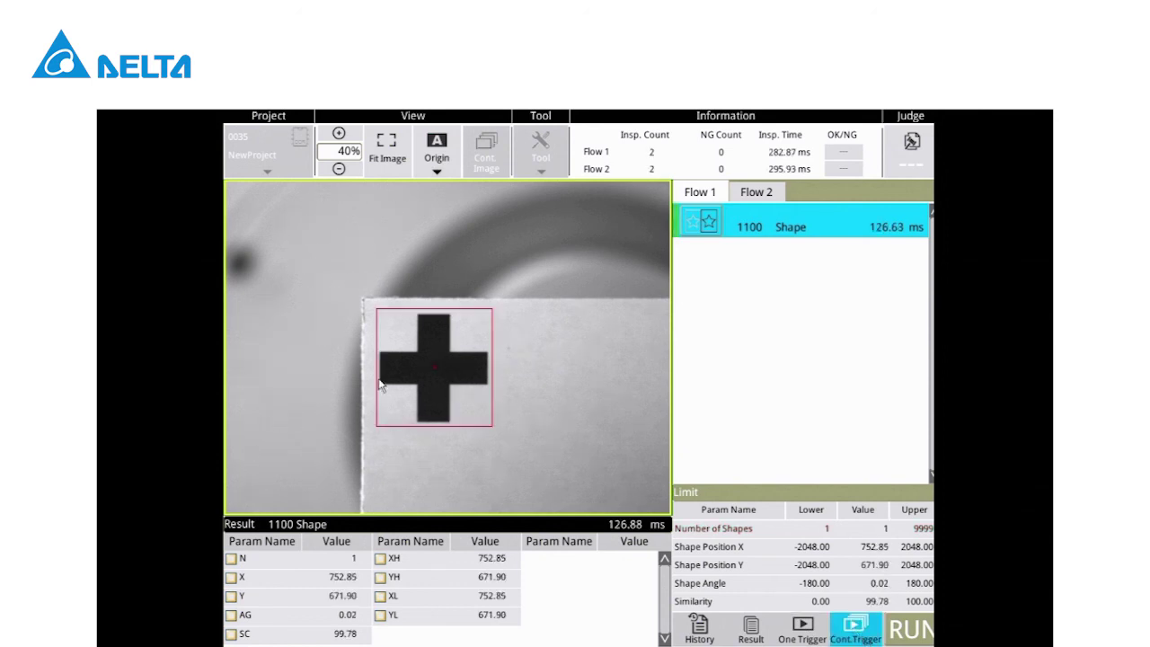
click(766, 194)
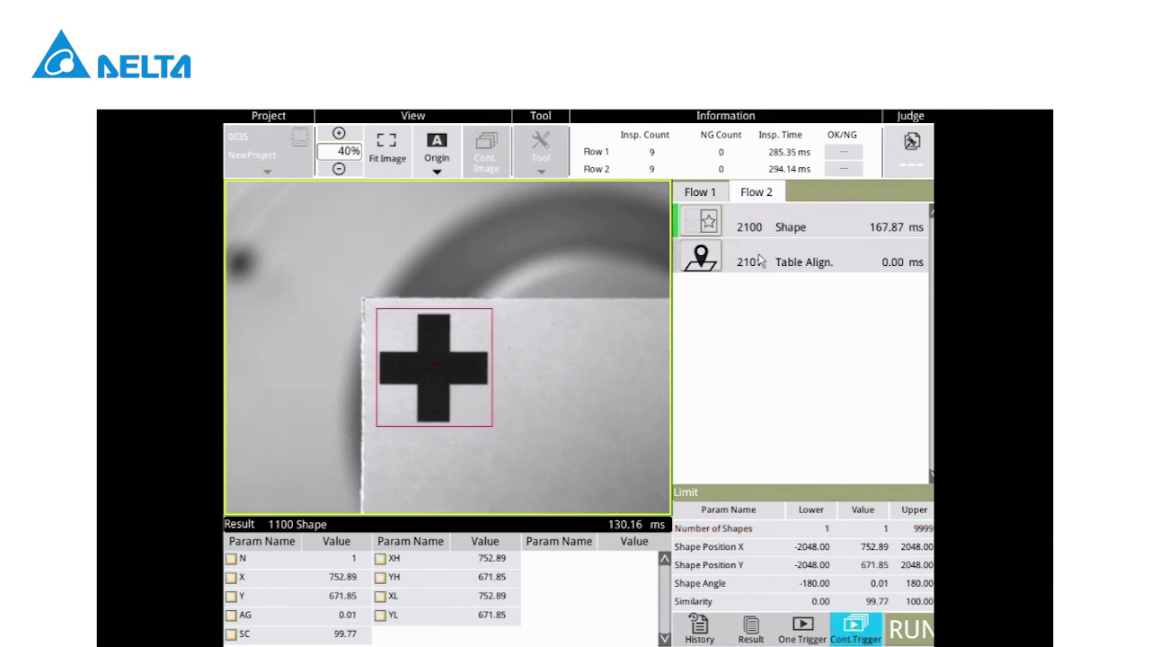
click(762, 225)
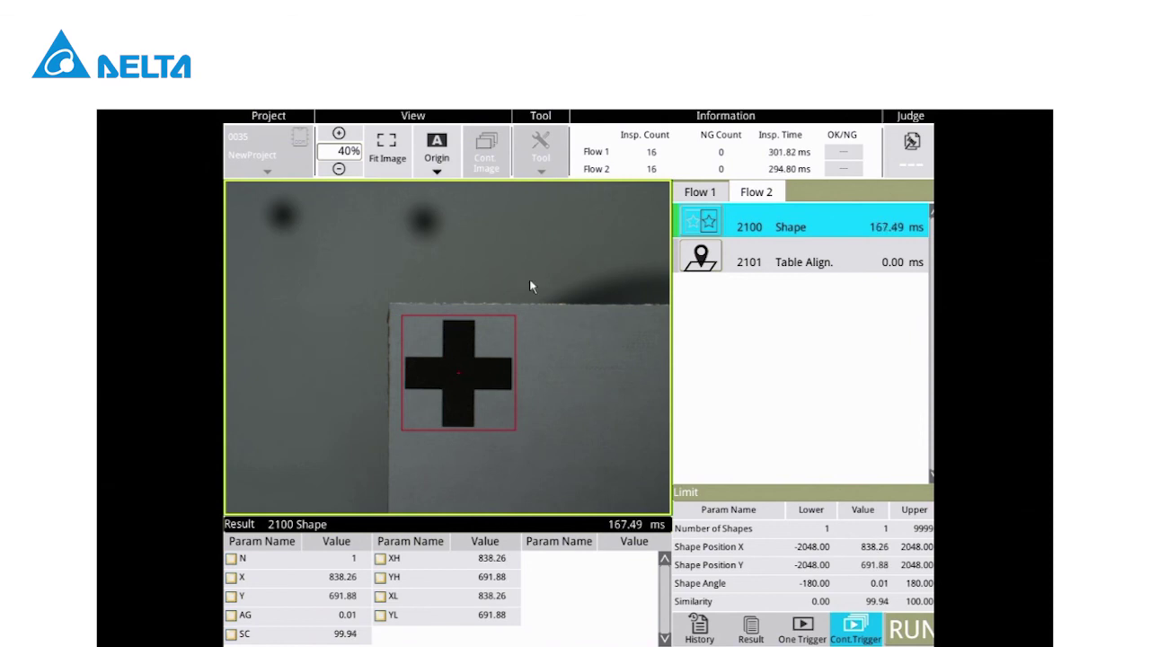
Split the image view into 2 Displays(Vertical), with 1100 Shape fitted in the upper display and 2100 Shape in the lower one.
right_click(554, 251)
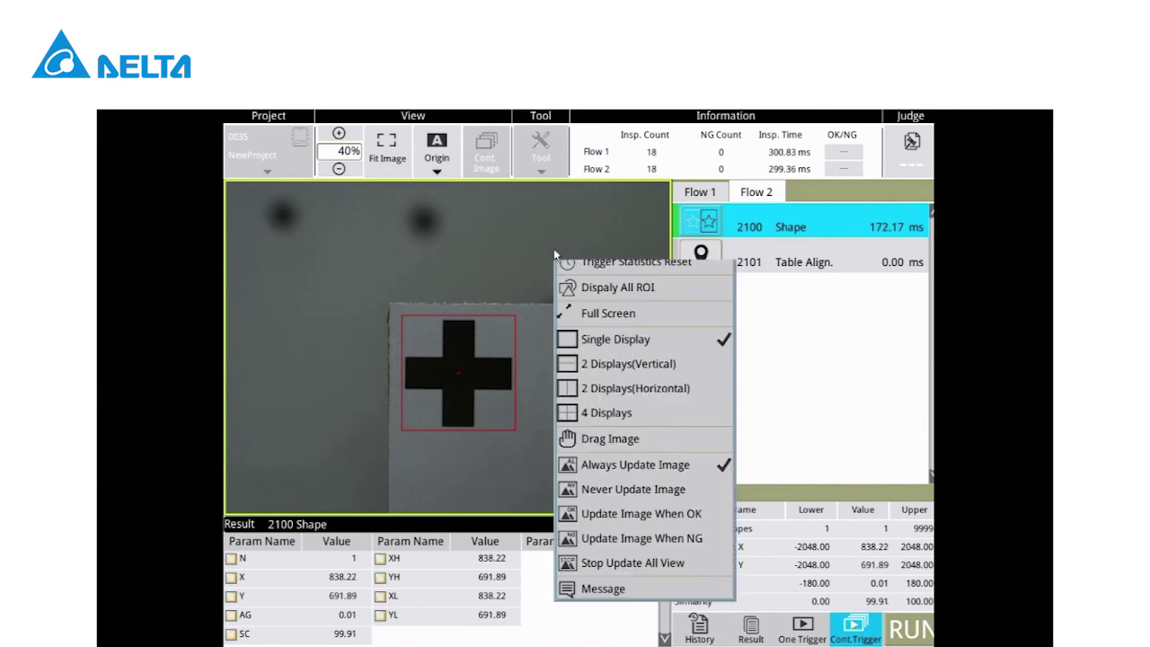
click(603, 364)
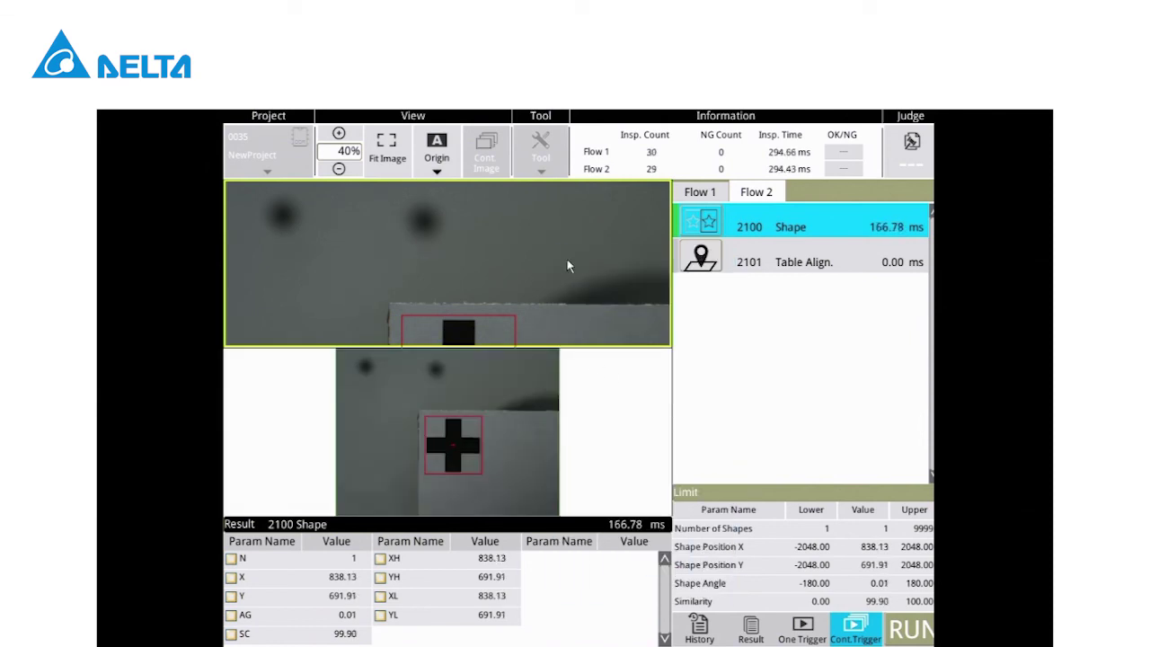
click(699, 193)
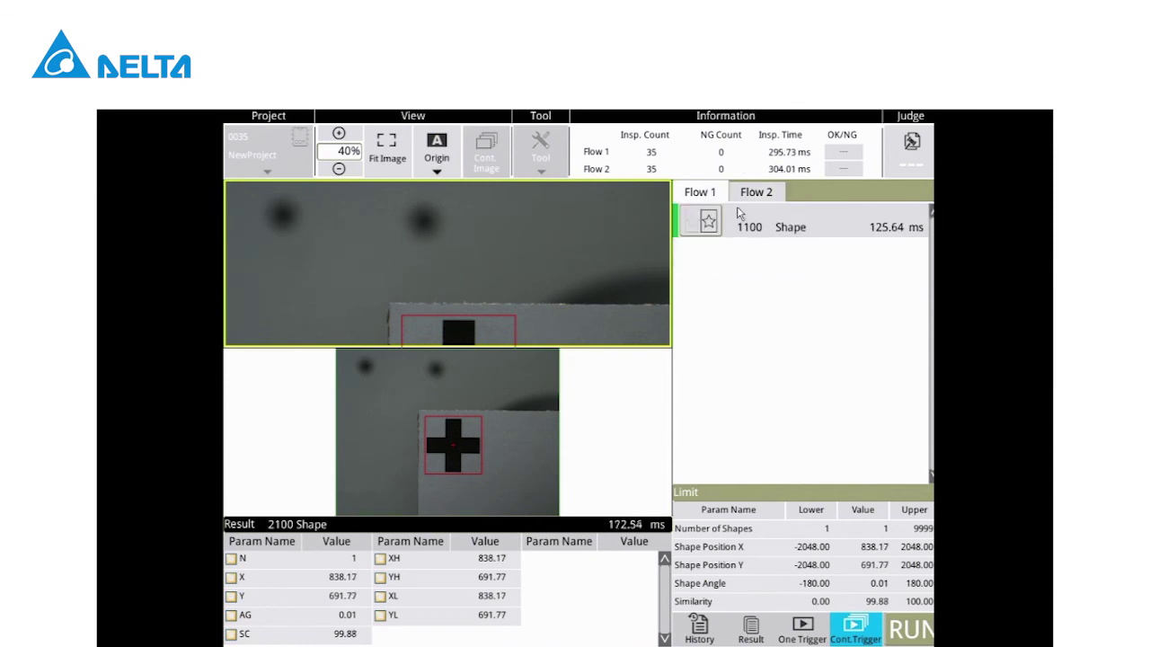
click(390, 154)
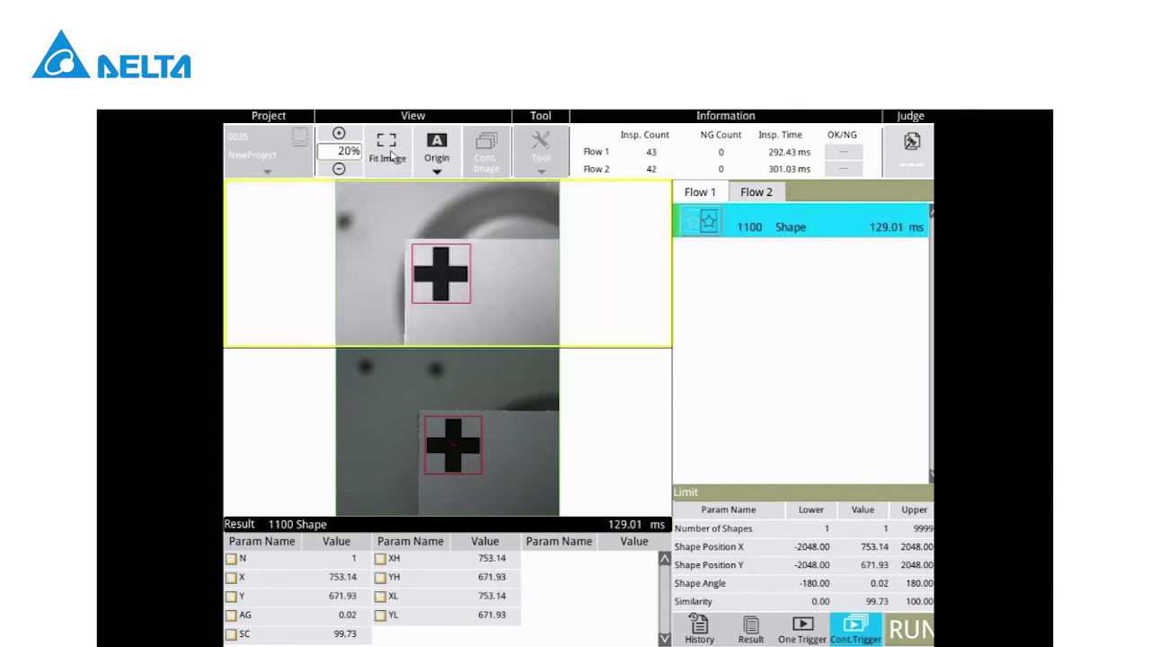
click(754, 191)
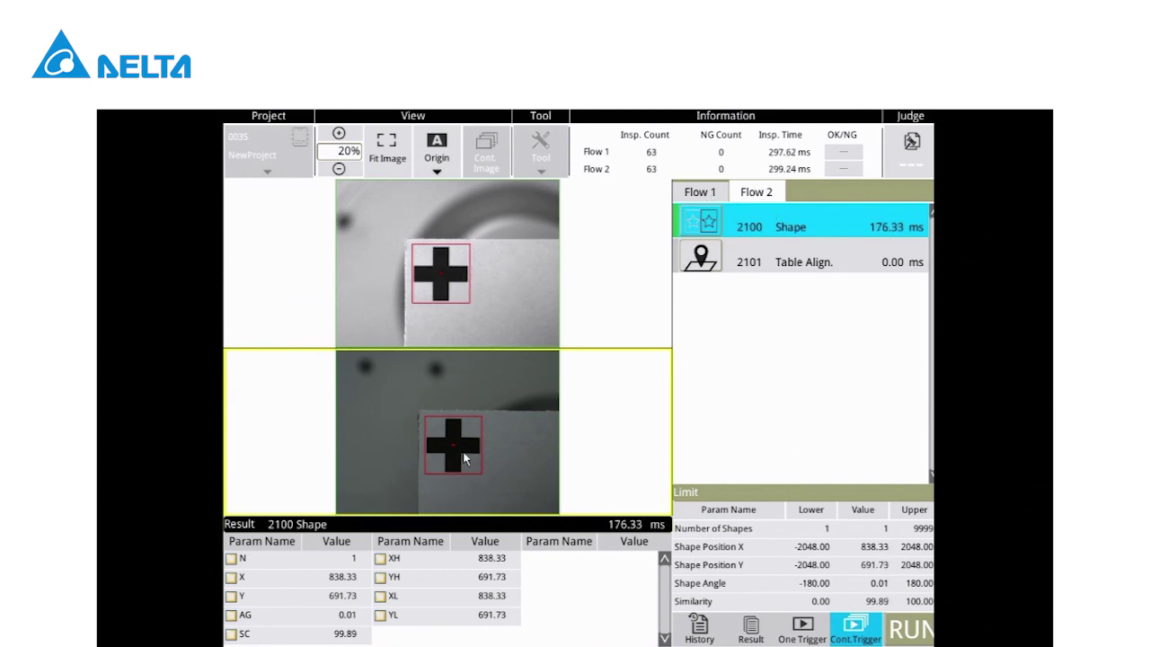
Add the D1 result of 2101 Table Align. to the first cell of the User Result table.
click(752, 631)
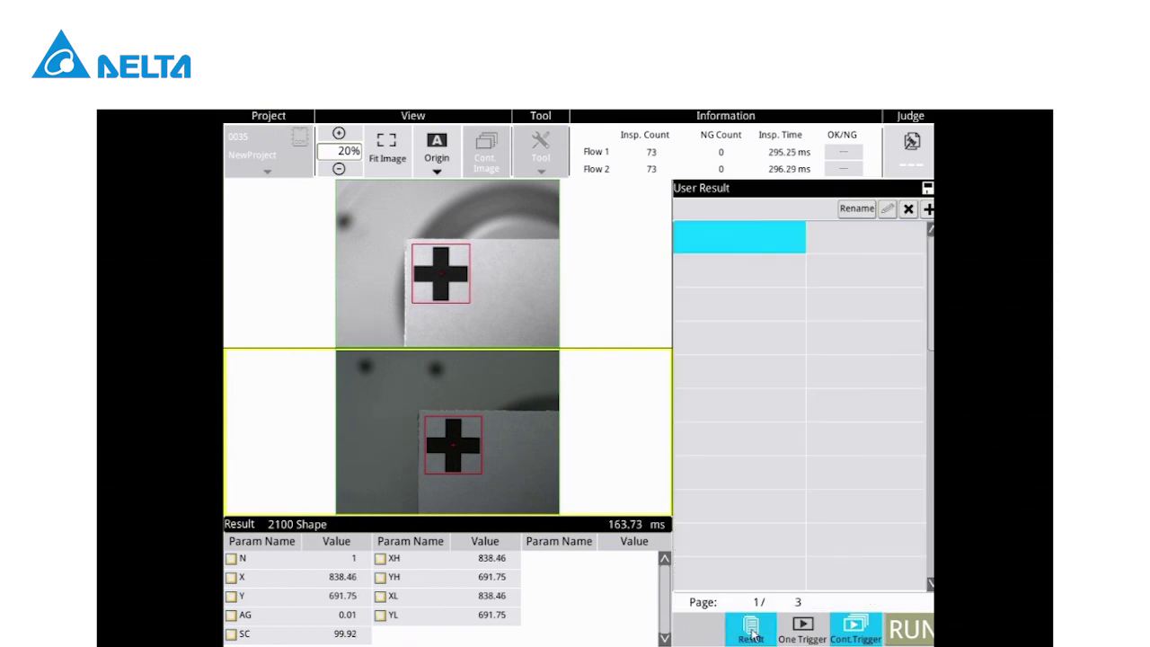
click(926, 209)
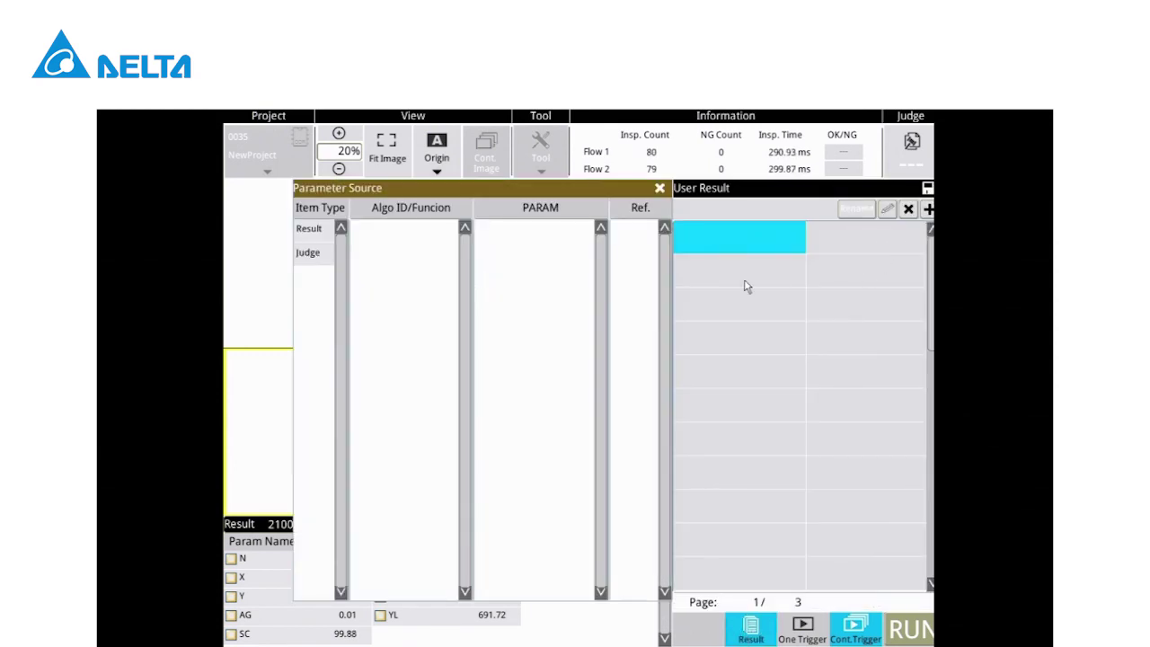
click(312, 231)
click(409, 280)
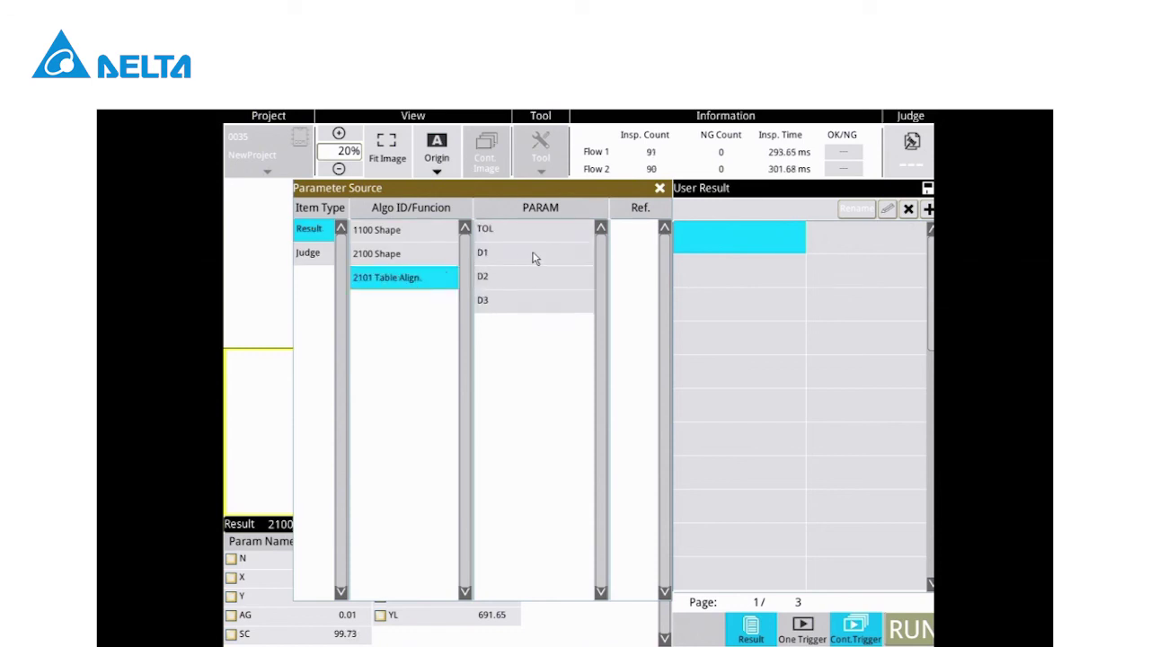
click(538, 258)
click(579, 260)
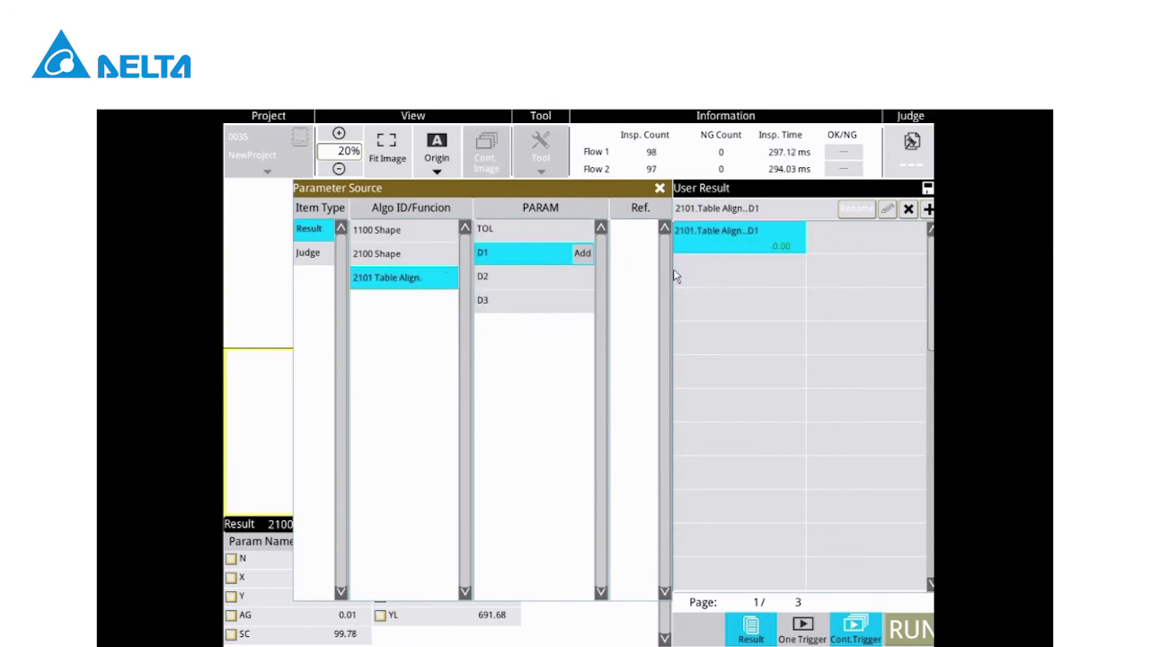
Add the Table Align. results D2 and D3 in the cells below D1, and stop continuous triggering.
click(677, 275)
click(548, 284)
click(581, 279)
click(530, 309)
click(709, 301)
click(591, 304)
click(659, 188)
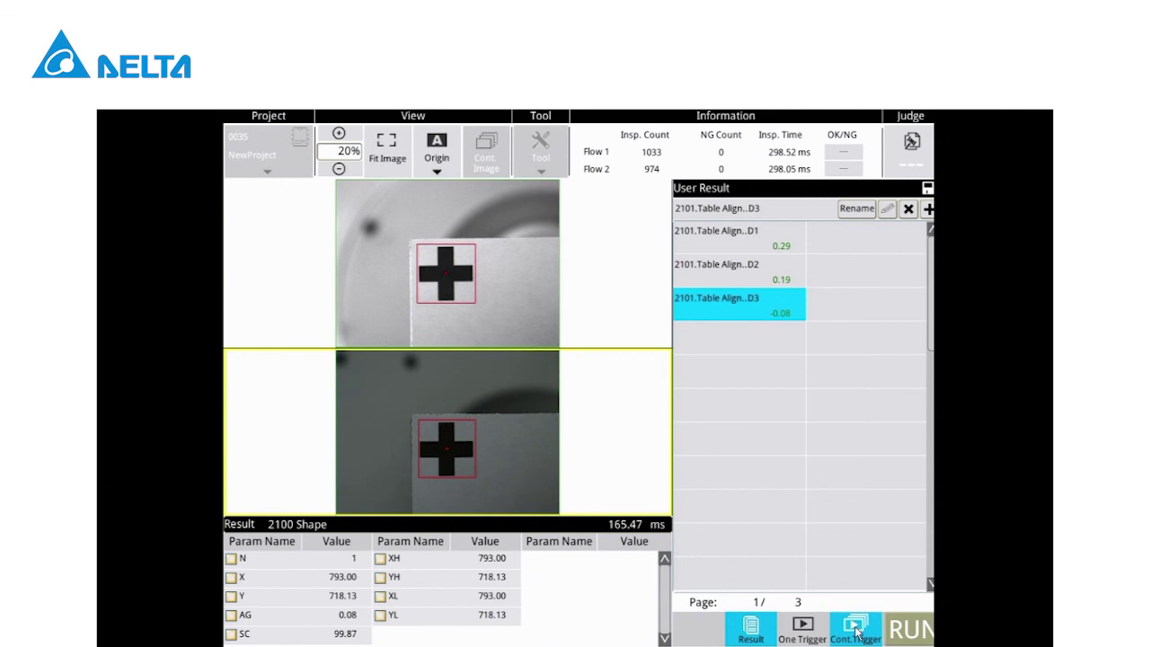
click(858, 627)
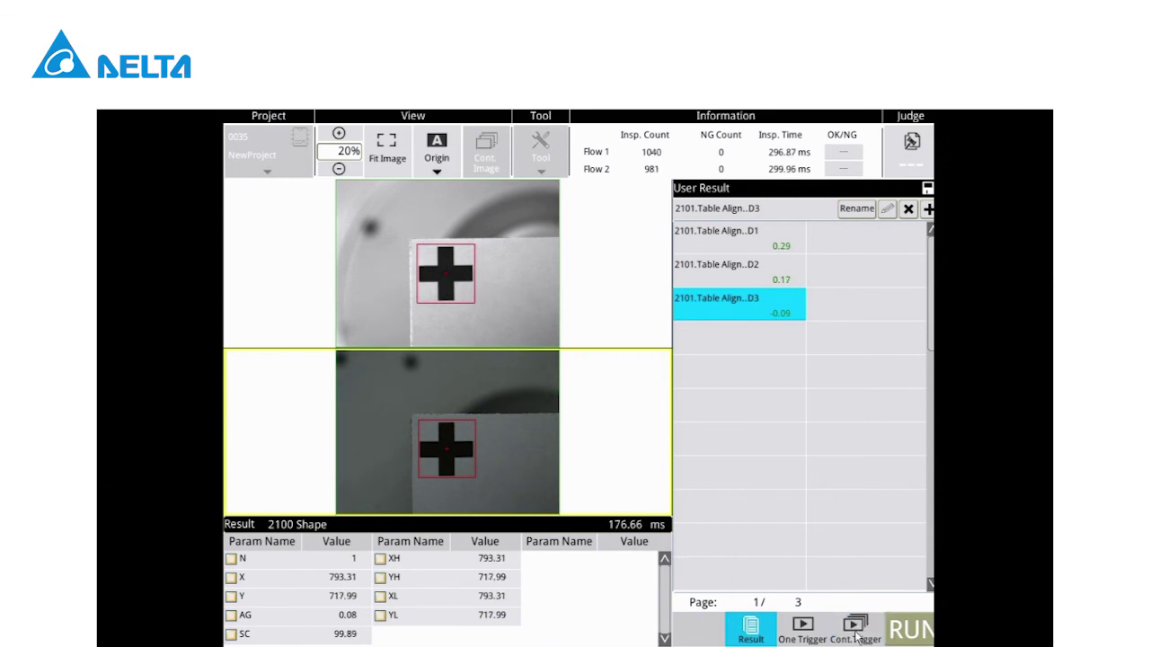